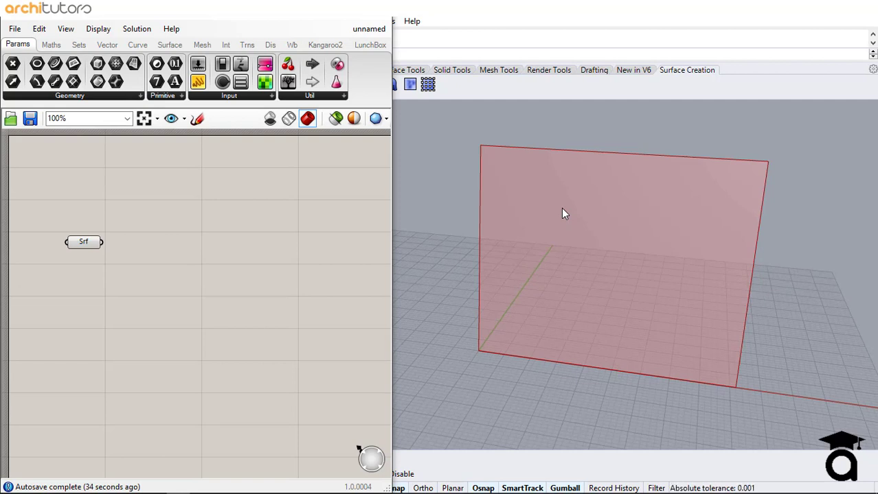
- Add a Tree Statistics component and place it above and beyond the surface parameter, leaving room between them
{"action": "double_click", "coordinate": [154, 215]}
{"action": "type", "text": "tas"}
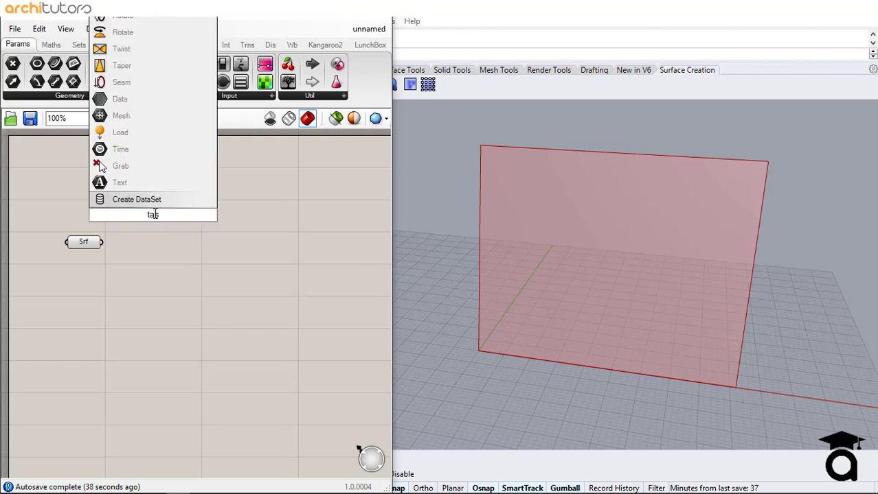
{"action": "key", "text": "BackSpace"}
{"action": "key", "text": "BackSpace"}
{"action": "type", "text": "sta"}
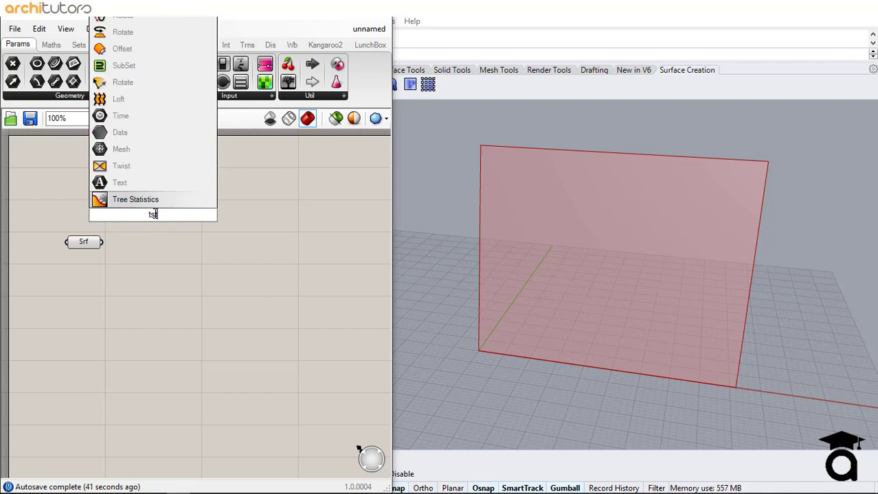
{"action": "left_click", "coordinate": [178, 199]}
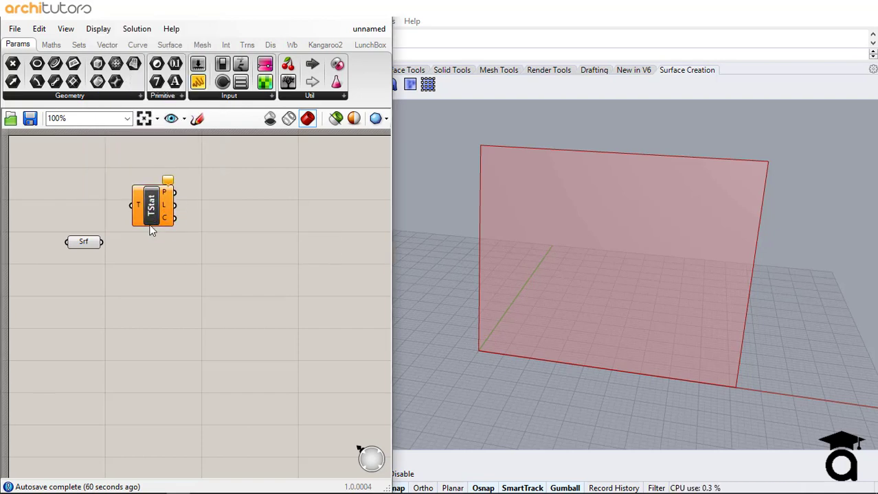
{"action": "left_click_drag", "start_coordinate": [151, 210], "coordinate": [222, 184]}
- Add a Divide Surface component fed by the surface parameter and connect its points output to Tree Statistics
{"action": "double_click", "coordinate": [139, 240]}
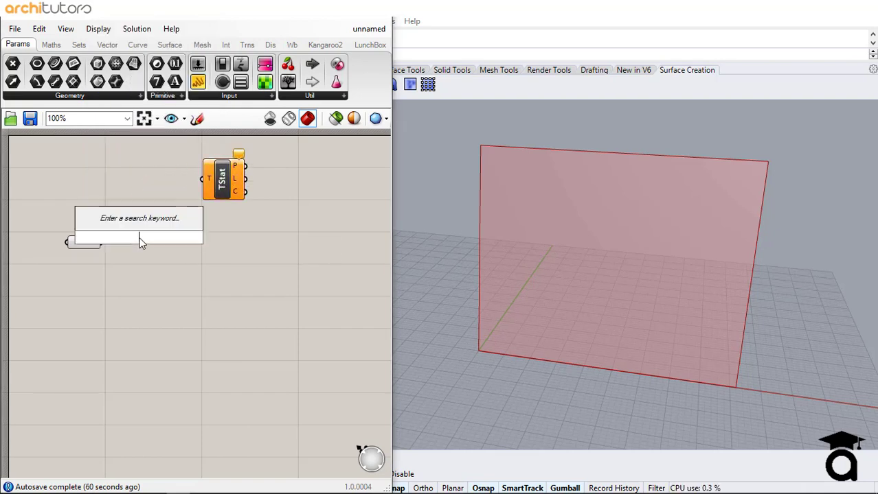
{"action": "type", "text": "sdivi"}
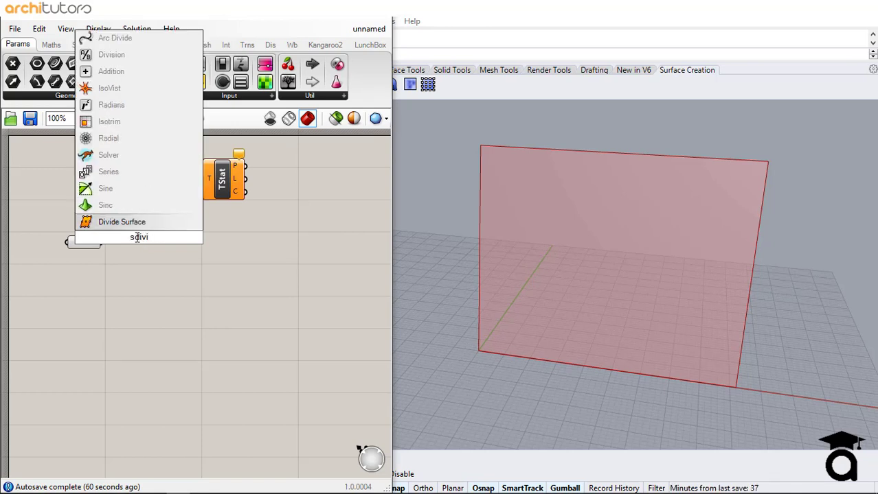
{"action": "key", "text": "Return"}
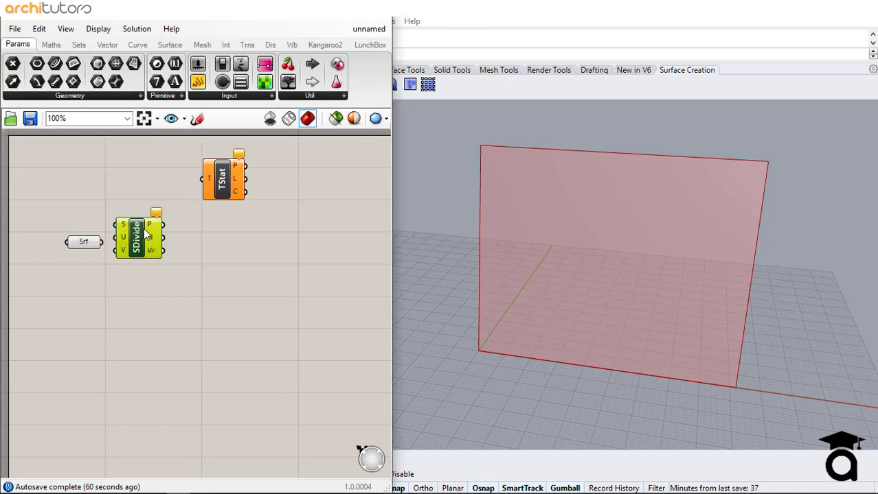
{"action": "left_click_drag", "start_coordinate": [101, 242], "coordinate": [127, 224]}
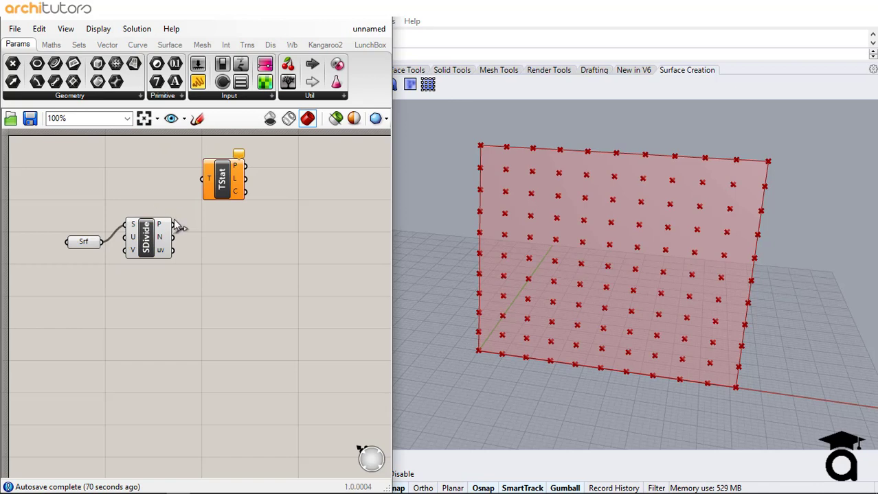
{"action": "left_click_drag", "start_coordinate": [198, 178], "coordinate": [202, 178]}
{"action": "right_click_drag", "start_coordinate": [298, 197], "coordinate": [260, 195]}
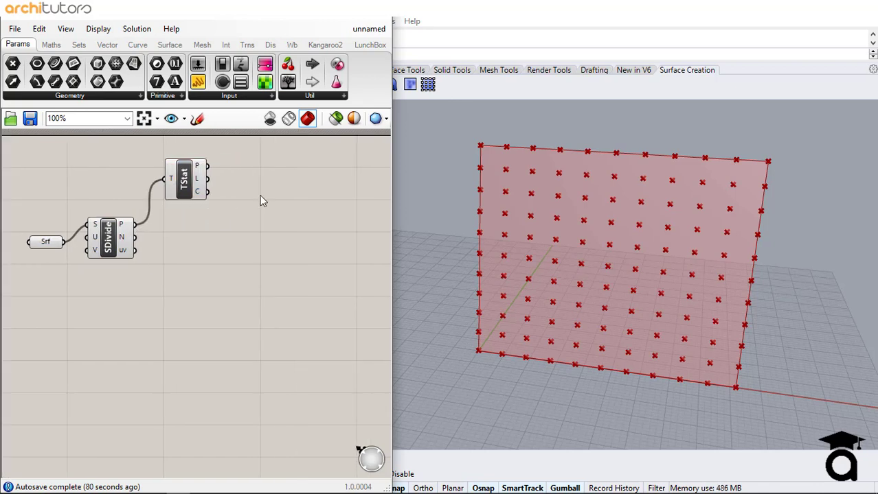
- Add a Series component, connect the Tree Statistics C output to its count input, and align Tree Statistics with it
{"action": "double_click", "coordinate": [268, 189]}
{"action": "type", "text": "seri"}
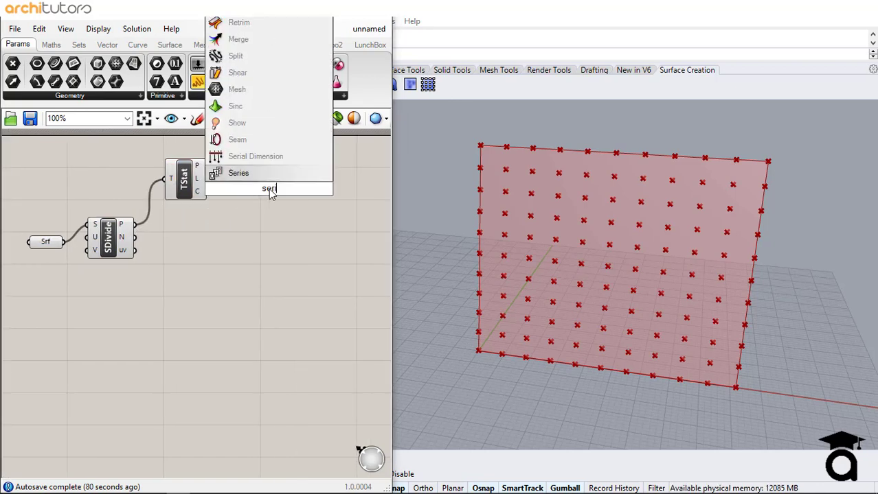
{"action": "key", "text": "Return"}
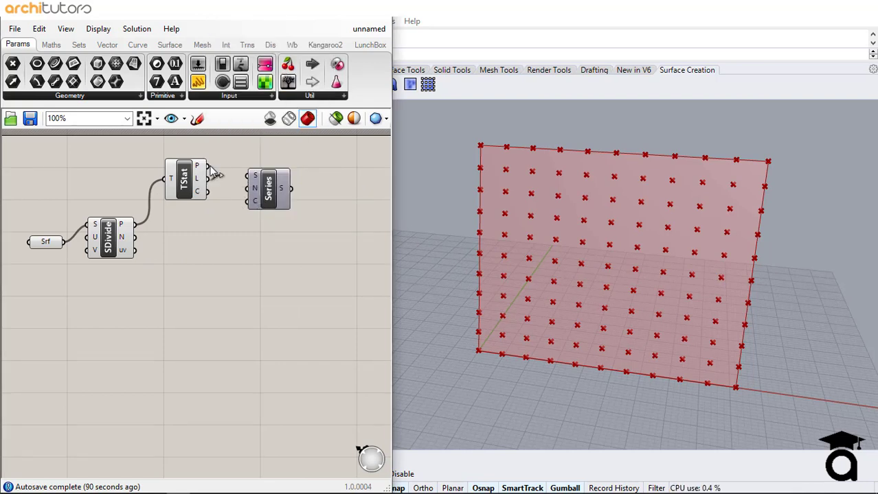
{"action": "scroll", "coordinate": [254, 206], "scroll_direction": "up", "scroll_amount": 1}
{"action": "left_click_drag", "start_coordinate": [215, 206], "coordinate": [264, 221]}
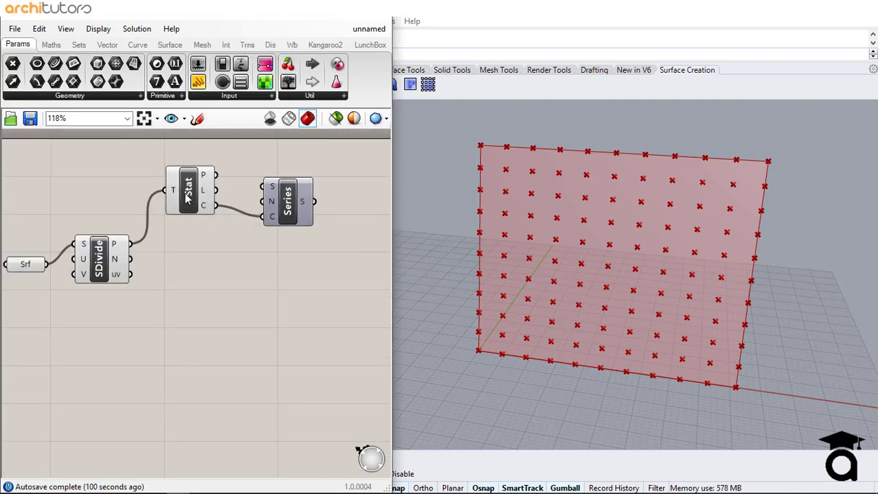
{"action": "left_click_drag", "start_coordinate": [187, 197], "coordinate": [188, 214]}
{"action": "left_click", "coordinate": [227, 246]}
- Add a Modulus component after the Series and connect the Series output to its A input
{"action": "right_click_drag", "start_coordinate": [285, 214], "coordinate": [245, 209]}
{"action": "double_click", "coordinate": [317, 199]}
{"action": "type", "text": "m"}
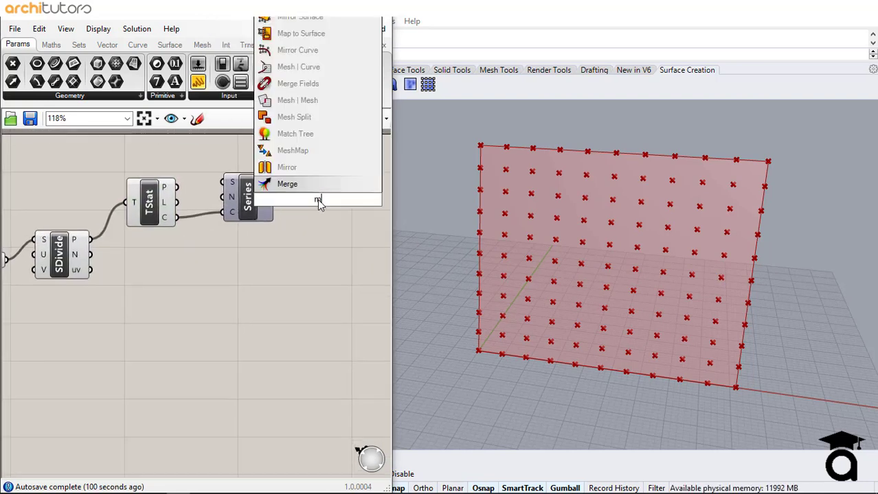
{"action": "type", "text": "od"}
{"action": "key", "text": "Return"}
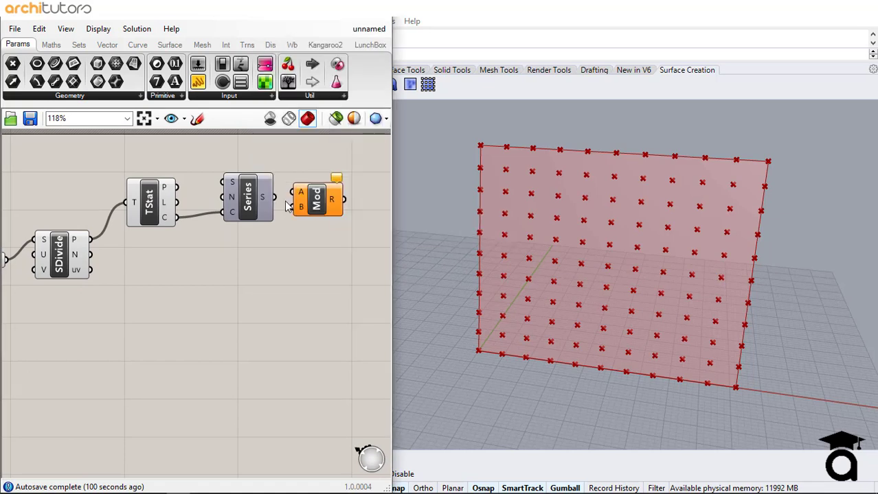
{"action": "left_click_drag", "start_coordinate": [273, 198], "coordinate": [303, 202]}
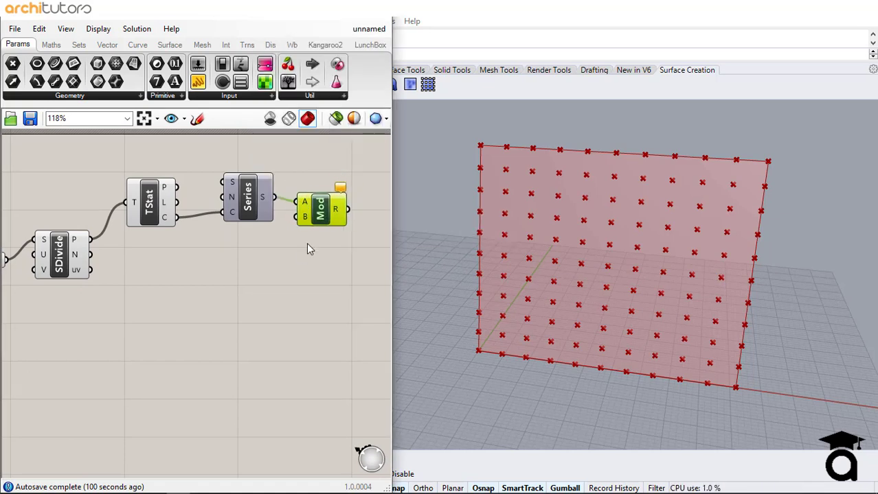
- Add a Shift List component and connect the Modulus result to its S (shift) input
{"action": "right_click_drag", "start_coordinate": [378, 289], "coordinate": [293, 276]}
{"action": "double_click", "coordinate": [293, 276]}
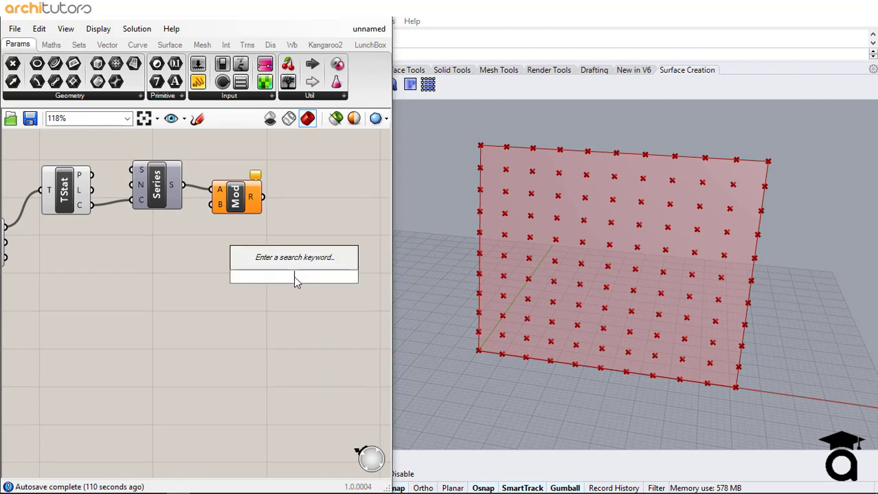
{"action": "type", "text": "shift"}
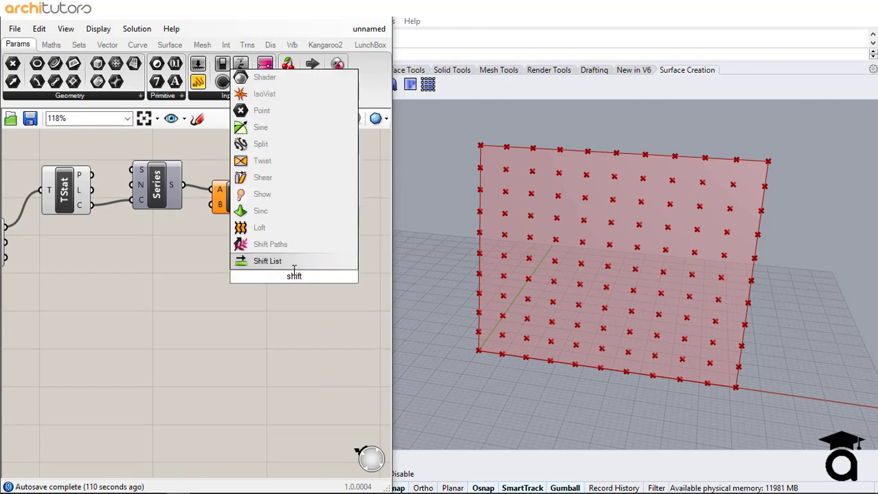
{"action": "key", "text": "Return"}
{"action": "left_click_drag", "start_coordinate": [295, 271], "coordinate": [324, 252]}
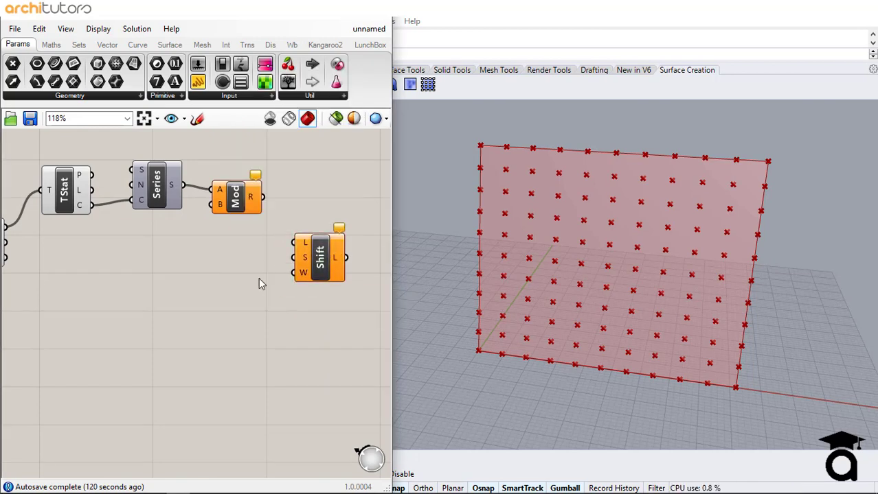
{"action": "right_click_drag", "start_coordinate": [199, 271], "coordinate": [233, 267]}
{"action": "right_click_drag", "start_coordinate": [298, 237], "coordinate": [285, 237]}
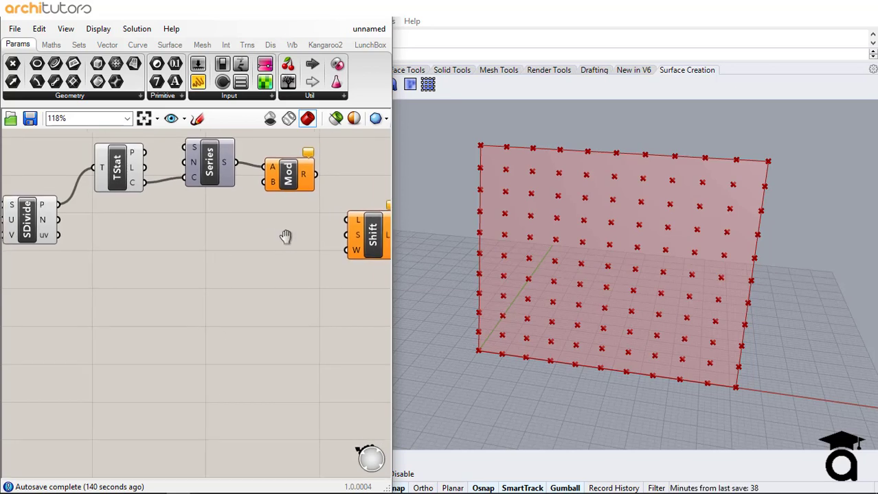
{"action": "left_click_drag", "start_coordinate": [318, 180], "coordinate": [357, 205]}
{"action": "left_click", "coordinate": [369, 274]}
- Duplicate the Tree Statistics, Series, Modulus and Shift List chain below the original, keeping its connections
{"action": "right_click_drag", "start_coordinate": [369, 273], "coordinate": [353, 277]}
{"action": "left_click_drag", "start_coordinate": [353, 277], "coordinate": [73, 143]}
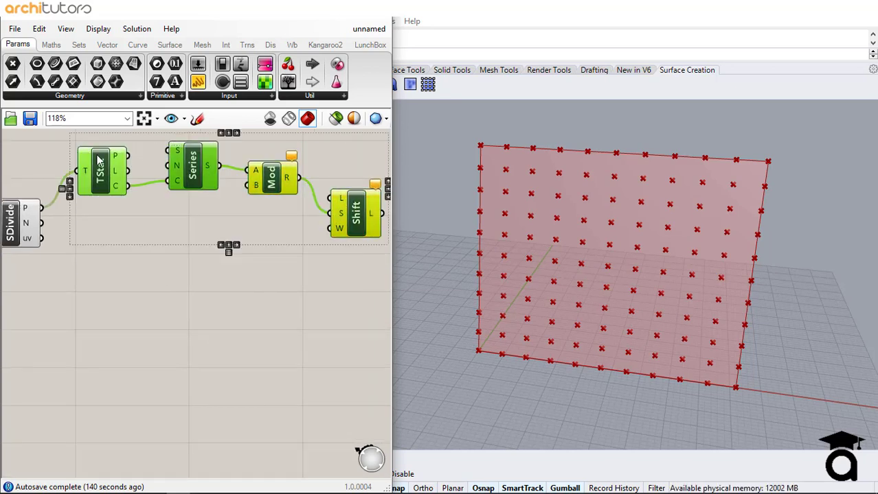
{"action": "left_click_drag", "start_coordinate": [114, 183], "coordinate": [124, 313]}
{"action": "right_click_drag", "start_coordinate": [138, 246], "coordinate": [197, 227]}
{"action": "left_click", "coordinate": [92, 293]}
{"action": "scroll", "coordinate": [87, 303], "scroll_direction": "down", "scroll_amount": 1}
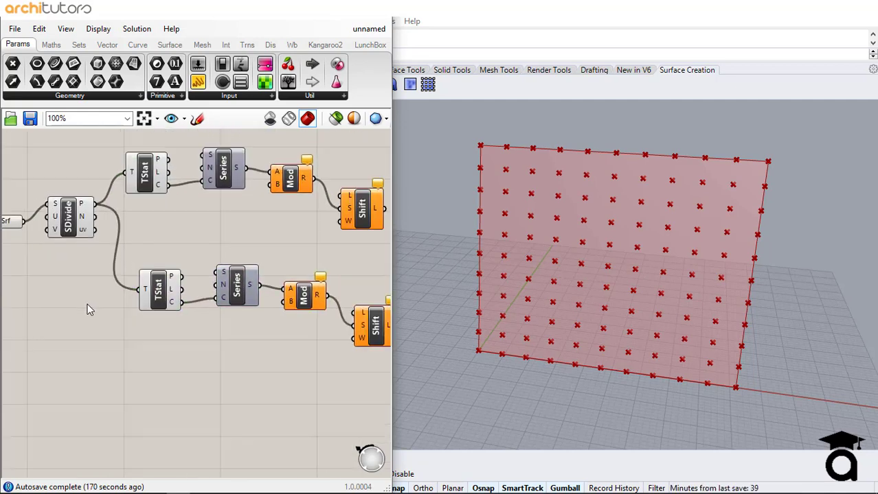
- Insert a Flip Matrix component between the Divide Surface points output and the lower Tree Statistics input
{"action": "double_click", "coordinate": [87, 303]}
{"action": "type", "text": "flip"}
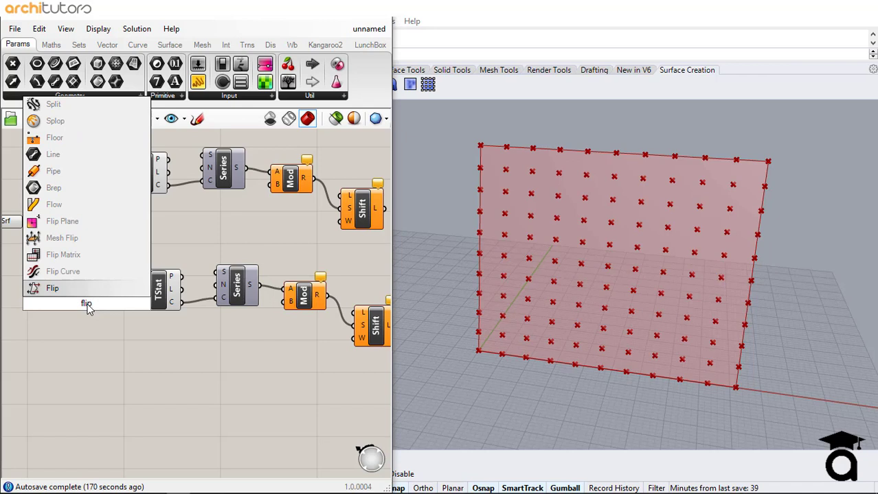
{"action": "left_click", "coordinate": [83, 255]}
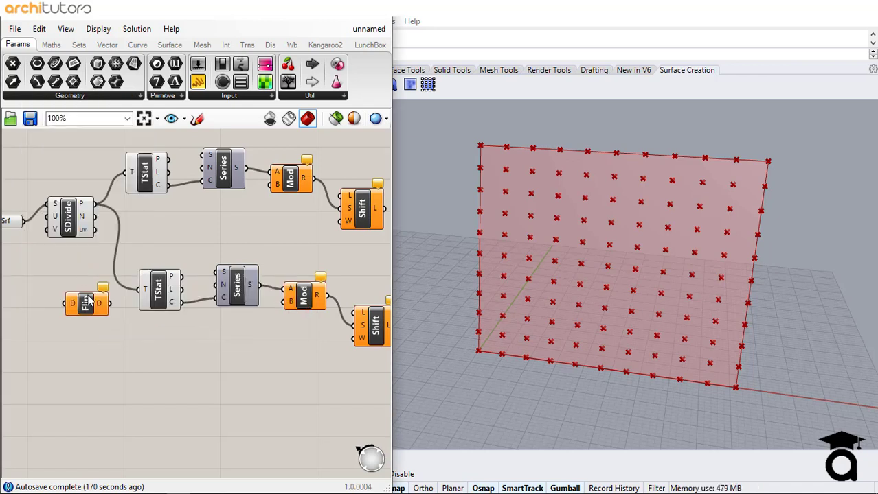
{"action": "left_click_drag", "start_coordinate": [88, 300], "coordinate": [87, 296]}
{"action": "left_click_drag", "start_coordinate": [95, 215], "coordinate": [66, 295]}
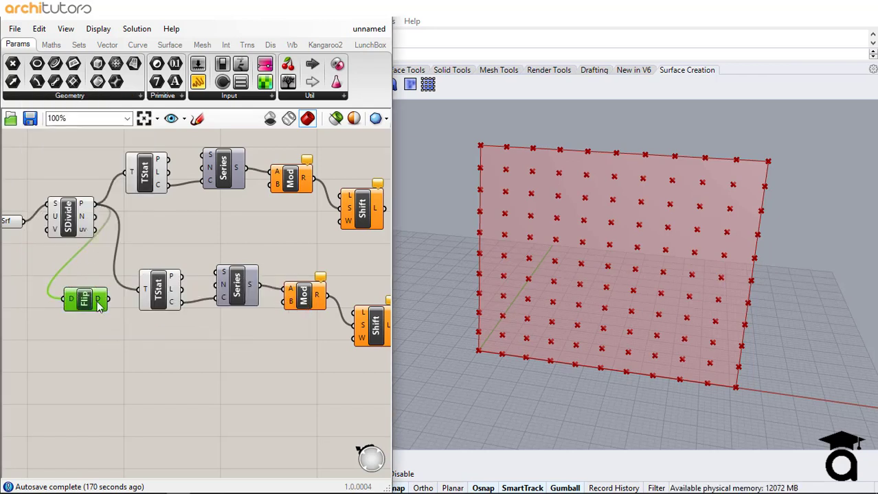
{"action": "left_click_drag", "start_coordinate": [132, 294], "coordinate": [142, 289]}
{"action": "left_click", "coordinate": [130, 332]}
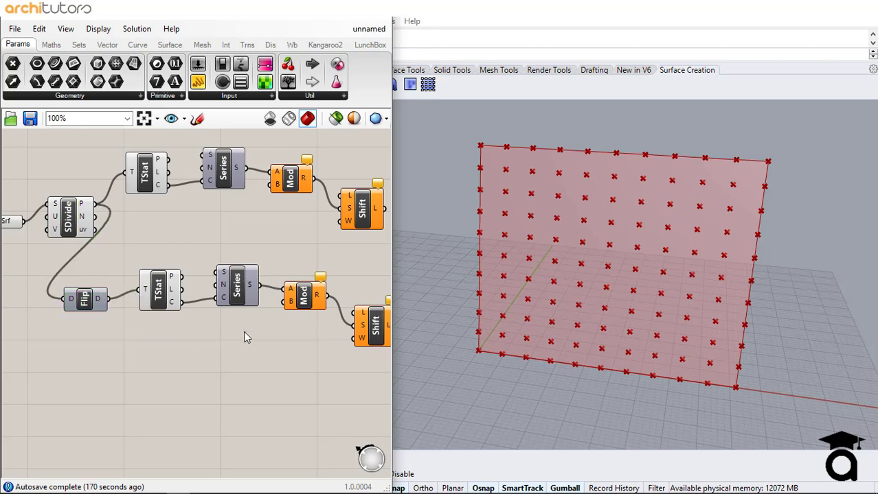
- Add a small panel between the two component chains and set its content to 2
{"action": "right_click_drag", "start_coordinate": [243, 333], "coordinate": [195, 331]}
{"action": "double_click", "coordinate": [168, 225]}
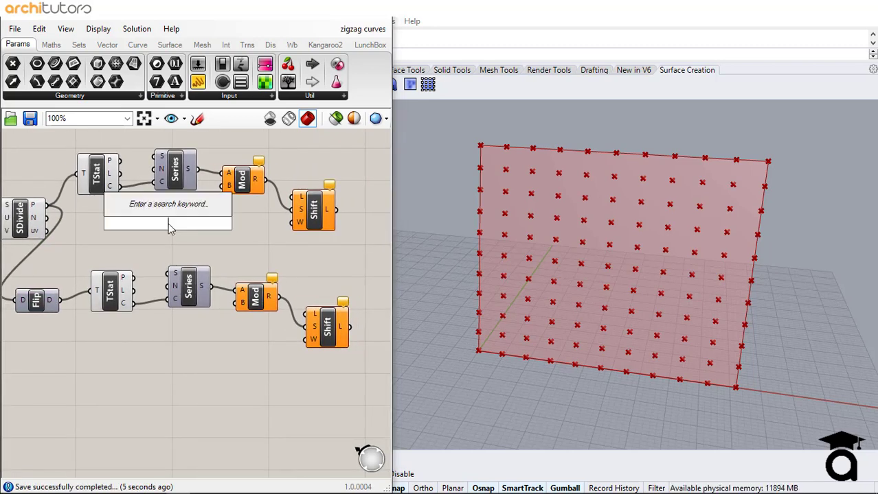
{"action": "type", "text": "panel"}
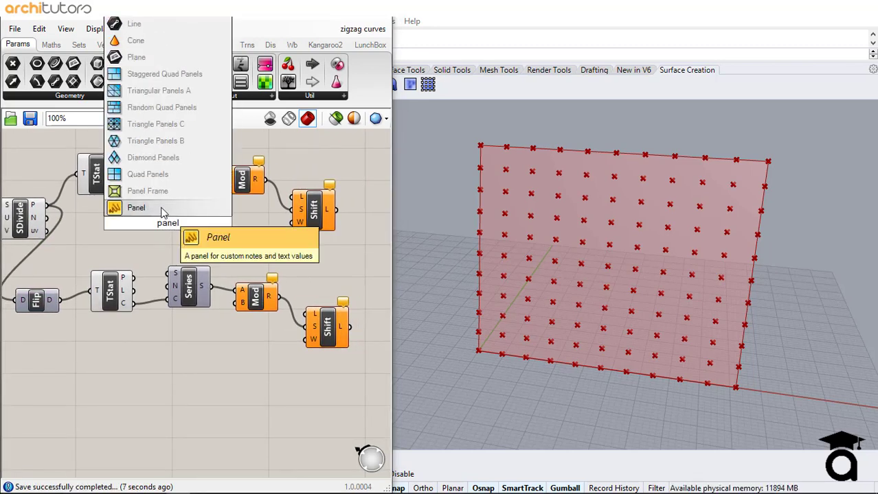
{"action": "left_click", "coordinate": [163, 208]}
{"action": "right_click", "coordinate": [172, 181]}
{"action": "left_click", "coordinate": [232, 237]}
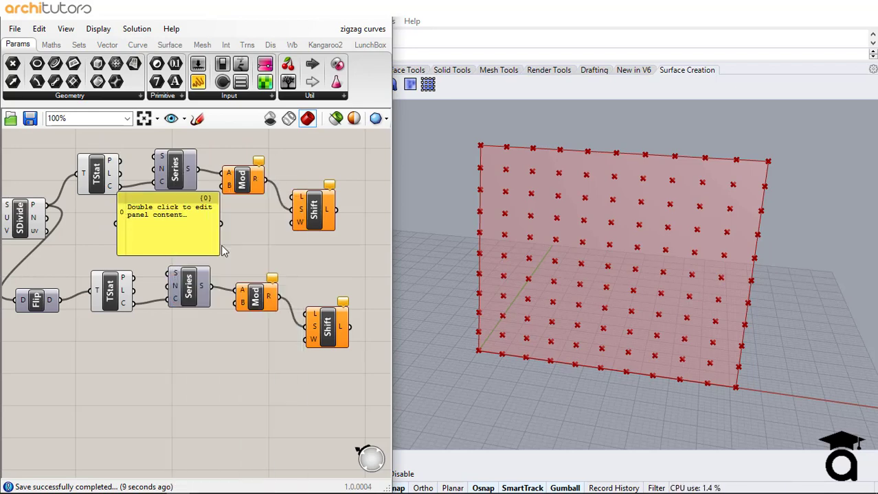
{"action": "left_click_drag", "start_coordinate": [221, 255], "coordinate": [193, 231]}
{"action": "double_click", "coordinate": [193, 230]}
{"action": "key", "text": "ctrl+a"}
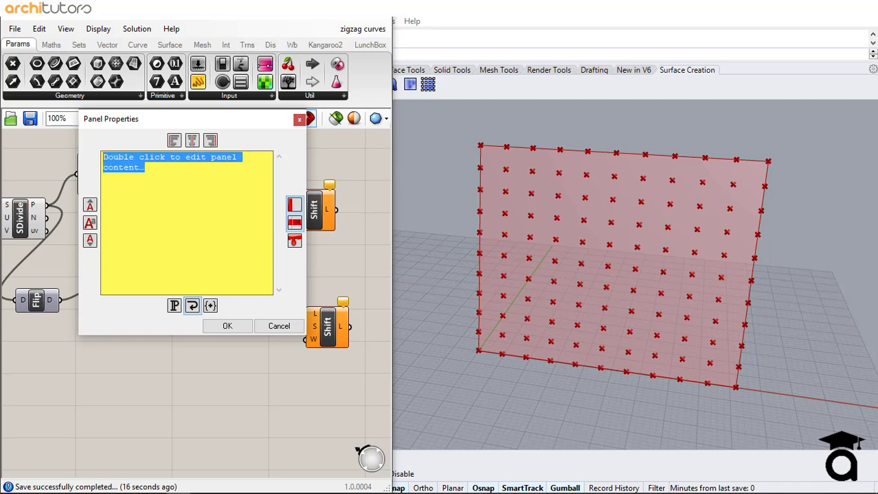
{"action": "type", "text": "2"}
{"action": "left_click", "coordinate": [226, 327]}
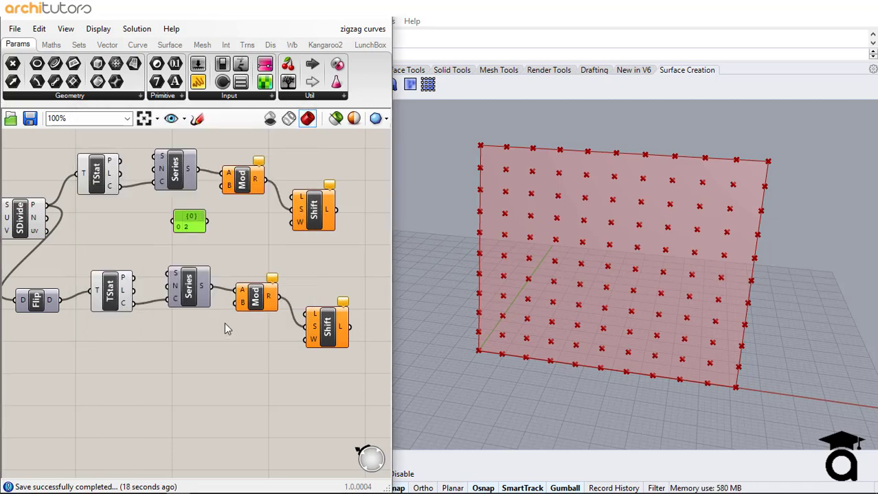
- Connect the panel with value 2 to the B inputs of both Modulus components
{"action": "left_click_drag", "start_coordinate": [208, 222], "coordinate": [222, 185]}
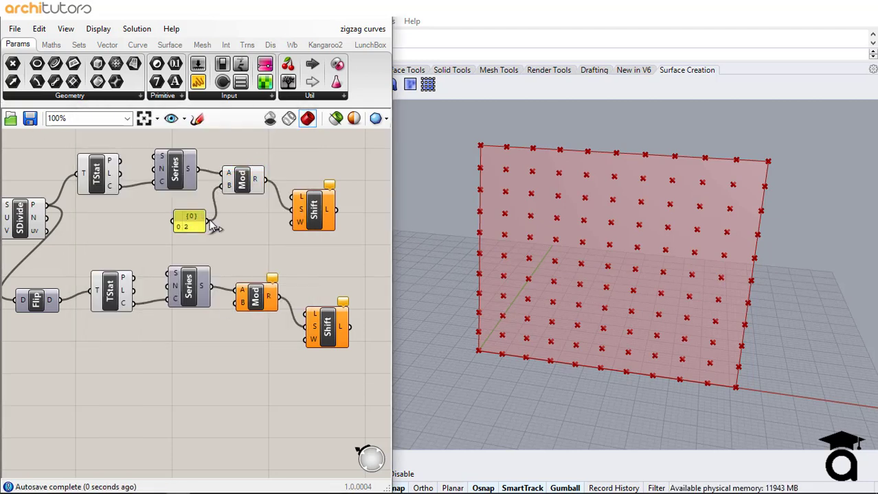
{"action": "left_click_drag", "start_coordinate": [248, 312], "coordinate": [236, 303]}
{"action": "right_click_drag", "start_coordinate": [246, 353], "coordinate": [133, 352]}
{"action": "right_click_drag", "start_coordinate": [108, 318], "coordinate": [221, 311]}
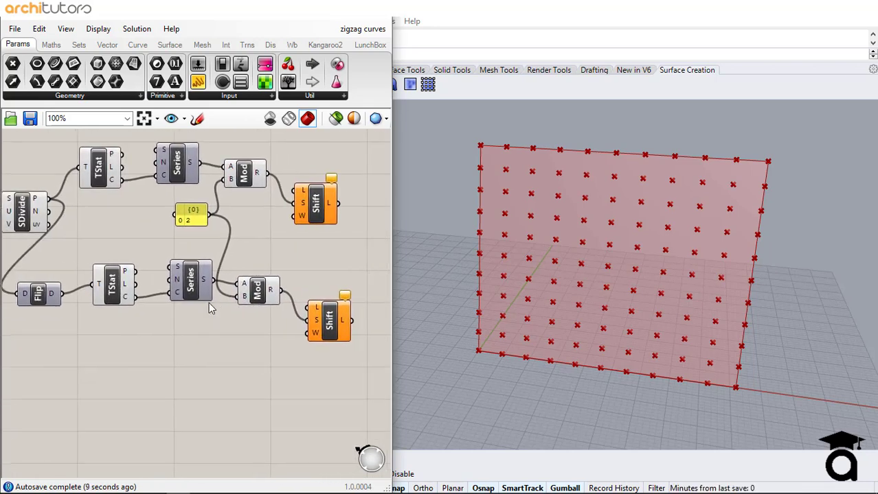
- Connect the Divide Surface points to the upper Shift List's L input and the Flip Matrix output to the lower one's
{"action": "left_click_drag", "start_coordinate": [42, 199], "coordinate": [299, 191]}
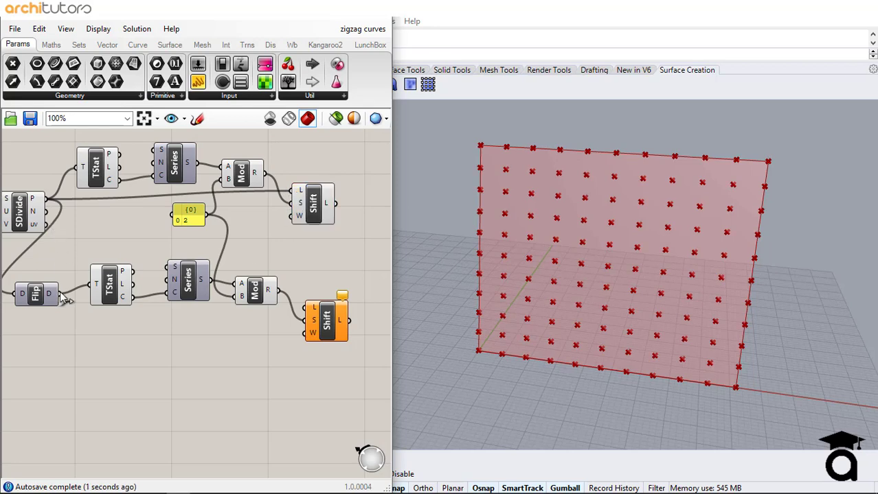
{"action": "left_click_drag", "start_coordinate": [61, 295], "coordinate": [309, 309]}
- Tidy the lower chain by repositioning its Shift List, Series and Flip Matrix components so the wires read clearly
{"action": "left_click_drag", "start_coordinate": [318, 323], "coordinate": [313, 344]}
{"action": "left_click", "coordinate": [227, 317]}
{"action": "left_click_drag", "start_coordinate": [186, 286], "coordinate": [187, 290]}
{"action": "left_click", "coordinate": [208, 343]}
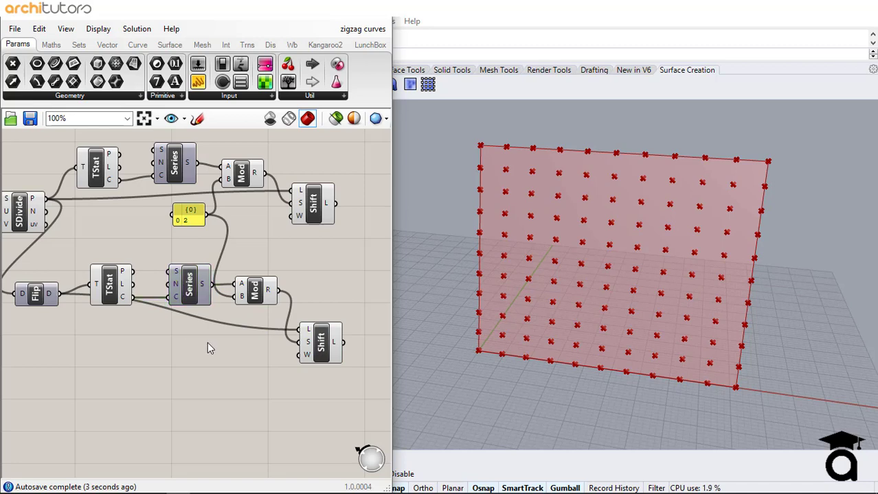
{"action": "mouse_move", "coordinate": [231, 340]}
{"action": "right_mouse_down"}
{"action": "mouse_move", "coordinate": [211, 340]}
{"action": "mouse_move", "coordinate": [229, 337]}
{"action": "right_mouse_up"}
{"action": "left_click_drag", "start_coordinate": [33, 293], "coordinate": [35, 312]}
{"action": "left_click", "coordinate": [179, 351]}
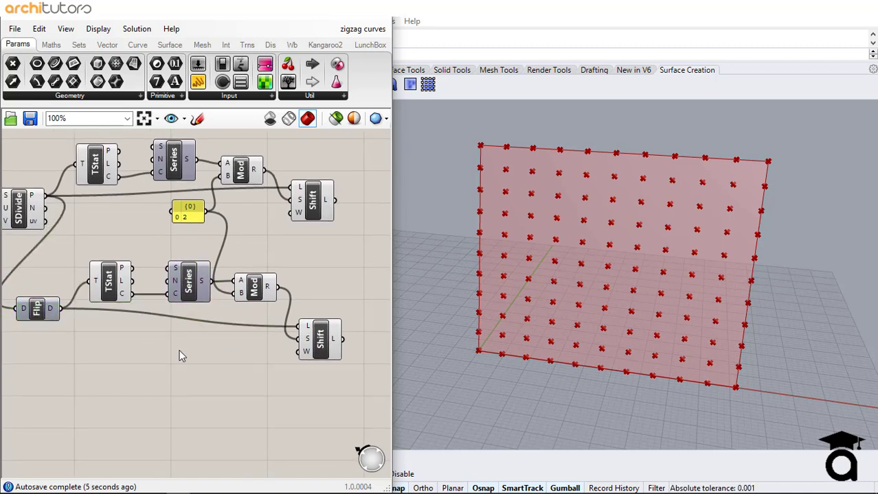
{"action": "right_click_drag", "start_coordinate": [179, 356], "coordinate": [156, 354]}
{"action": "scroll", "coordinate": [161, 294], "scroll_direction": "up", "scroll_amount": 4}
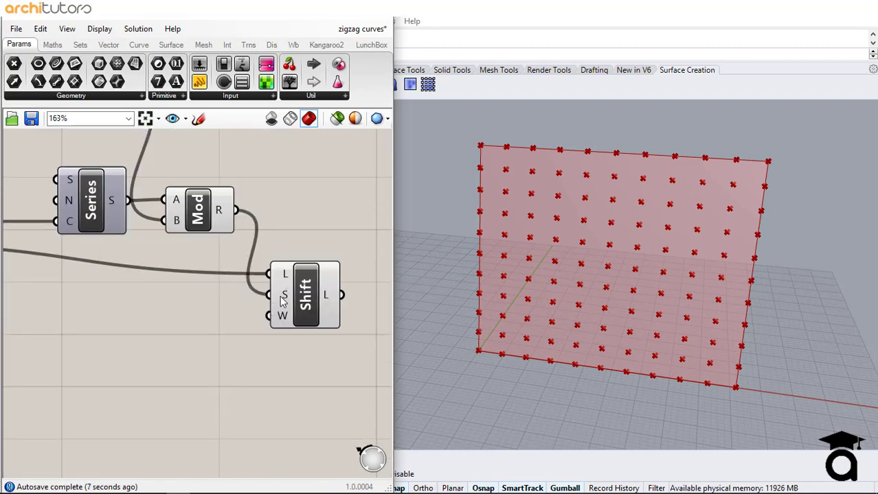
- Graft the S input and invert the W input of the lower Shift List component
{"action": "right_click", "coordinate": [281, 302]}
{"action": "left_click", "coordinate": [337, 348]}
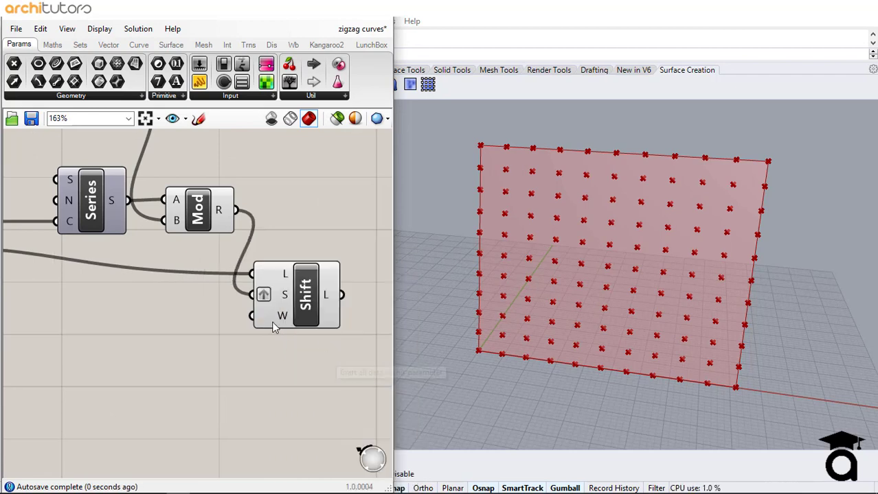
{"action": "right_click", "coordinate": [274, 318]}
{"action": "left_click", "coordinate": [292, 372]}
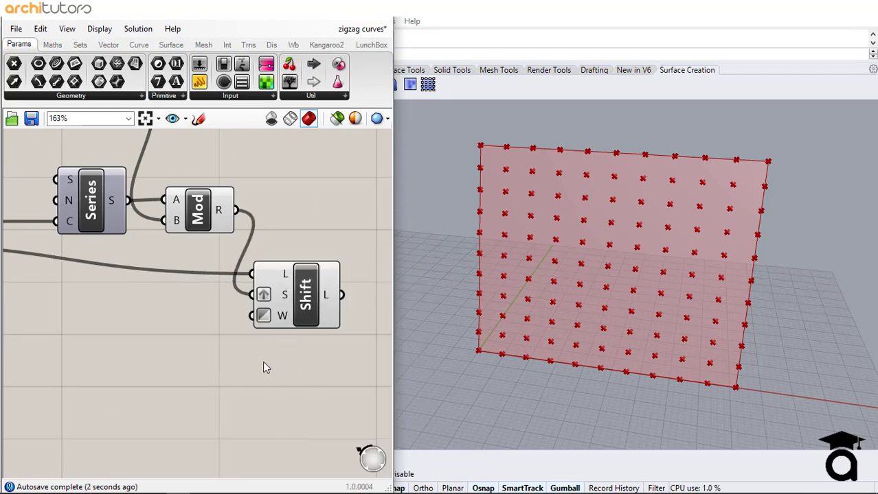
- Graft the S input and invert the W input of the upper Shift List component
{"action": "scroll", "coordinate": [254, 361], "scroll_direction": "down", "scroll_amount": 4}
{"action": "scroll", "coordinate": [185, 230], "scroll_direction": "up", "scroll_amount": 2}
{"action": "right_click", "coordinate": [199, 227]}
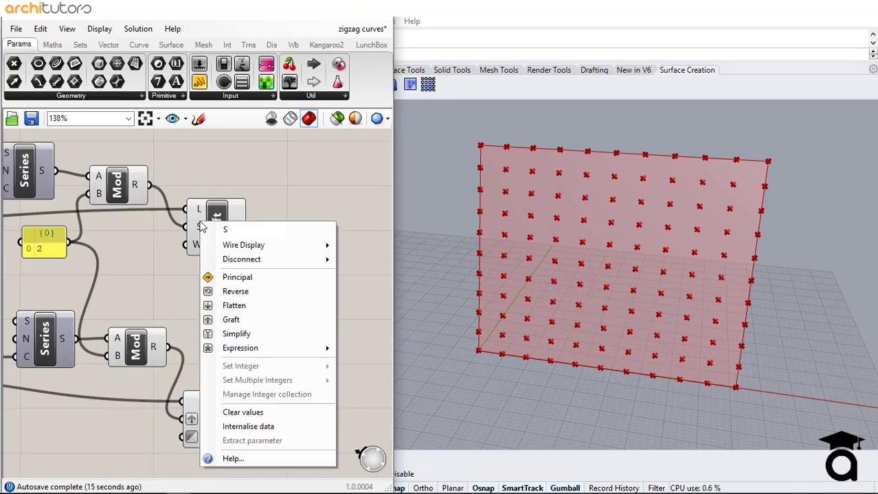
{"action": "left_click", "coordinate": [227, 320]}
{"action": "right_click", "coordinate": [193, 248]}
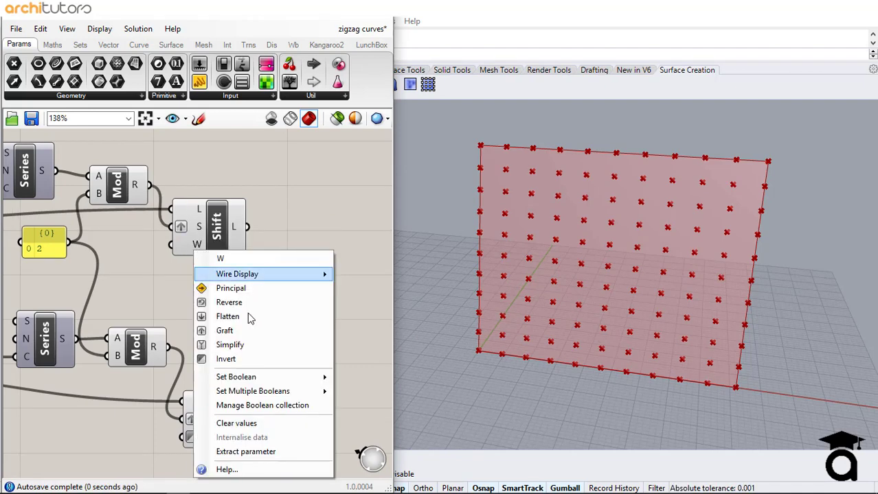
{"action": "left_click", "coordinate": [225, 359]}
{"action": "scroll", "coordinate": [240, 309], "scroll_direction": "down", "scroll_amount": 2}
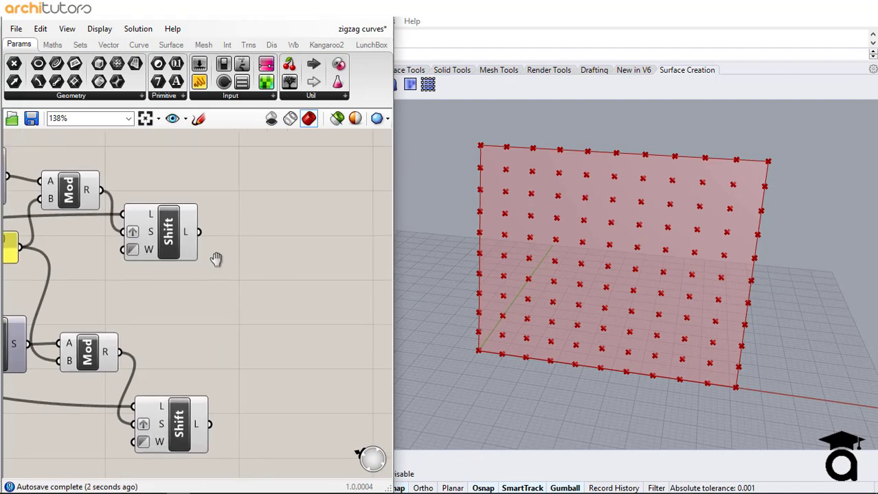
- Add a Flip Matrix component after the upper Shift List and connect the shifted list to its D input
{"action": "double_click", "coordinate": [252, 258]}
{"action": "right_click_drag", "start_coordinate": [228, 294], "coordinate": [159, 265]}
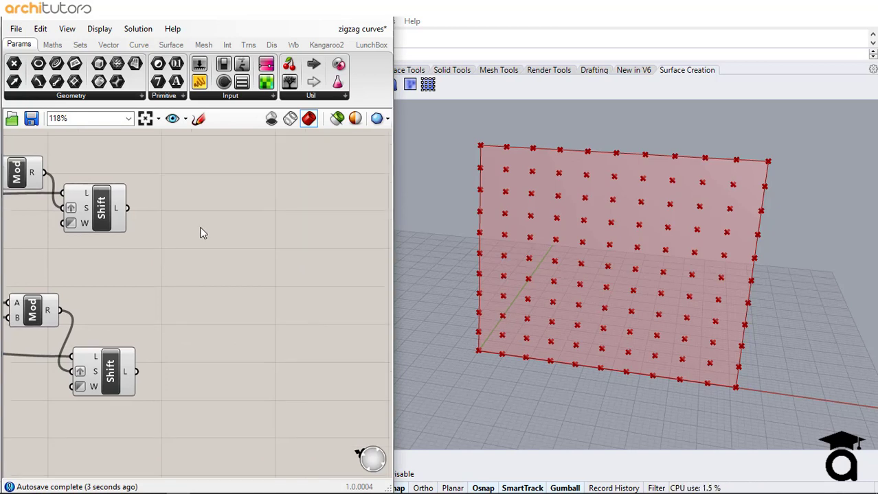
{"action": "double_click", "coordinate": [200, 232]}
{"action": "type", "text": "fl"}
{"action": "type", "text": "lip"}
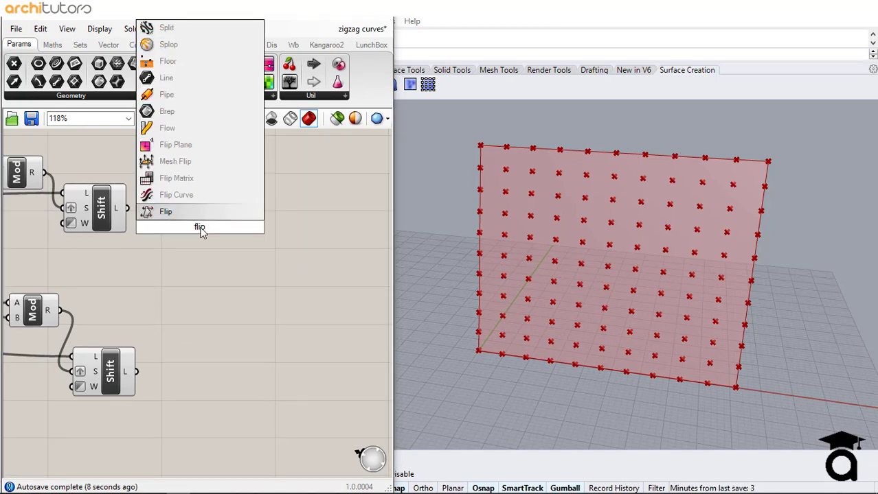
{"action": "key", "text": "Return"}
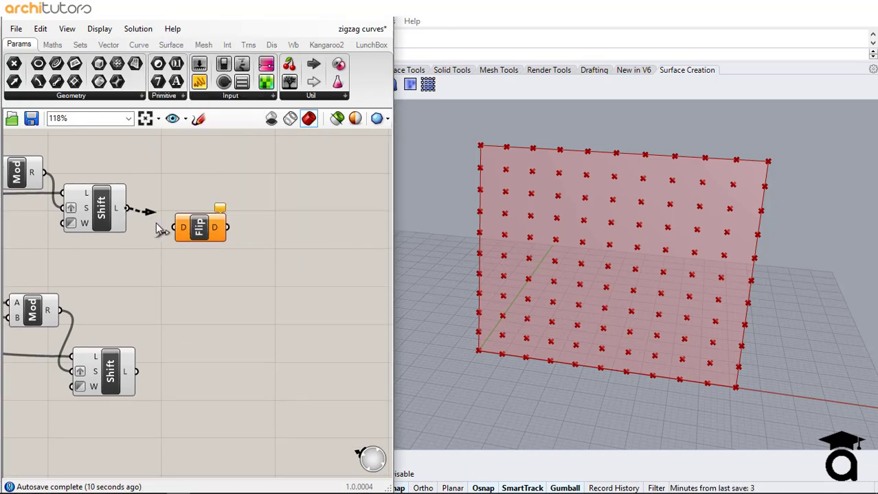
{"action": "left_click_drag", "start_coordinate": [156, 224], "coordinate": [180, 228]}
- Add a PolyLine component after the upper chain's new Flip Matrix and connect the flipped data to its V input
{"action": "double_click", "coordinate": [255, 232]}
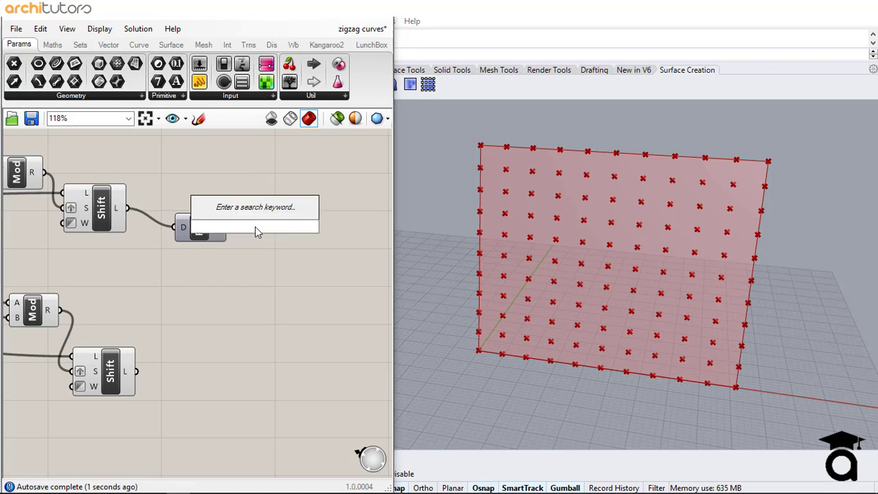
{"action": "type", "text": "pol"}
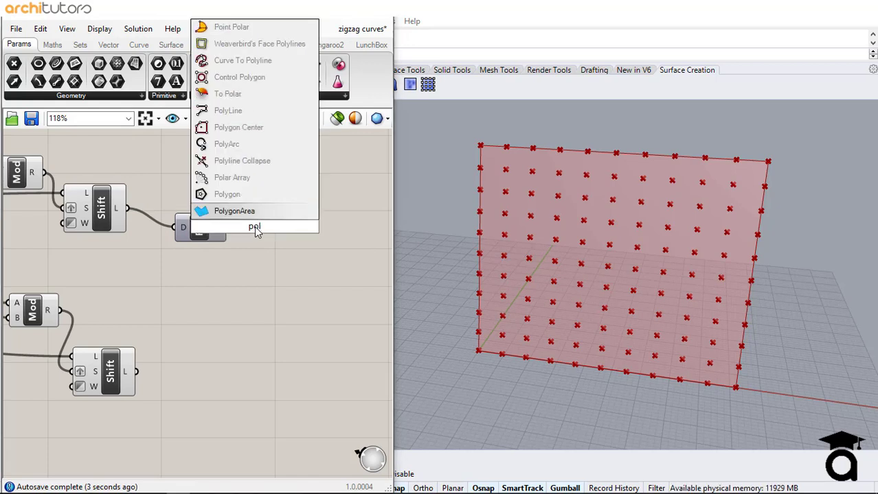
{"action": "type", "text": "y"}
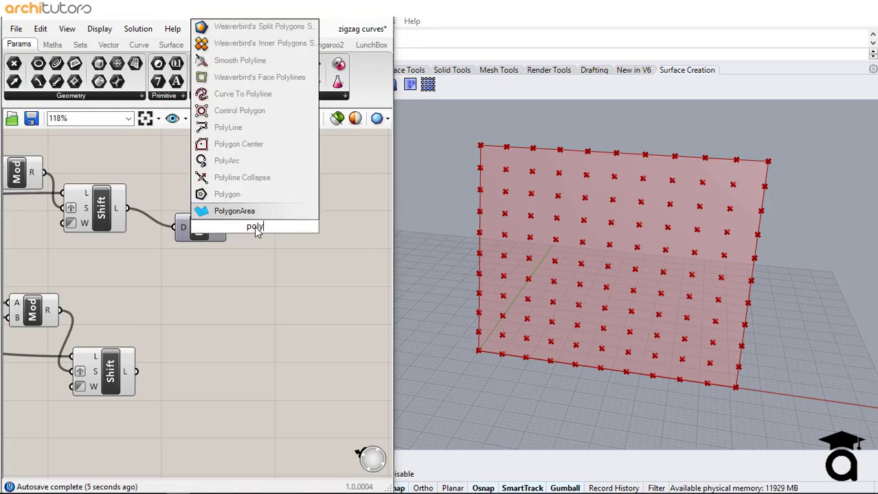
{"action": "type", "text": "l"}
{"action": "left_click", "coordinate": [247, 195]}
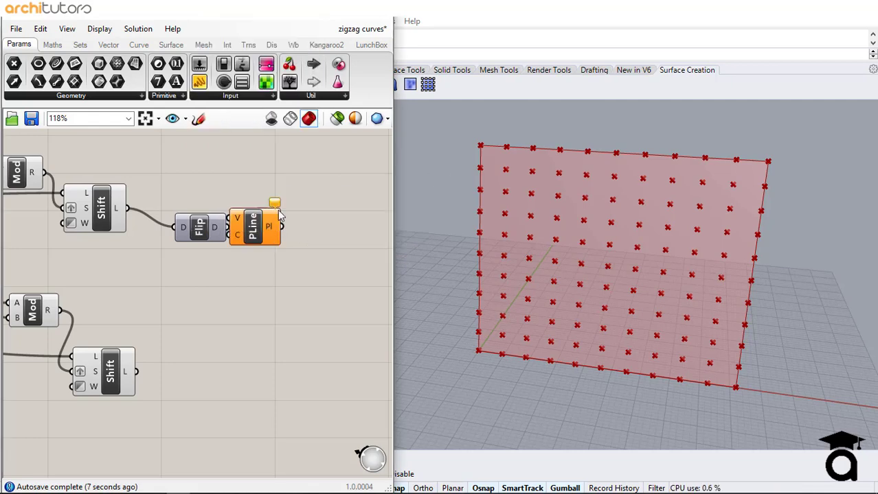
{"action": "mouse_move", "coordinate": [266, 228]}
{"action": "left_mouse_down"}
{"action": "mouse_move", "coordinate": [288, 229]}
{"action": "mouse_move", "coordinate": [306, 244]}
{"action": "mouse_move", "coordinate": [274, 236]}
{"action": "left_mouse_up"}
{"action": "left_click", "coordinate": [283, 258]}
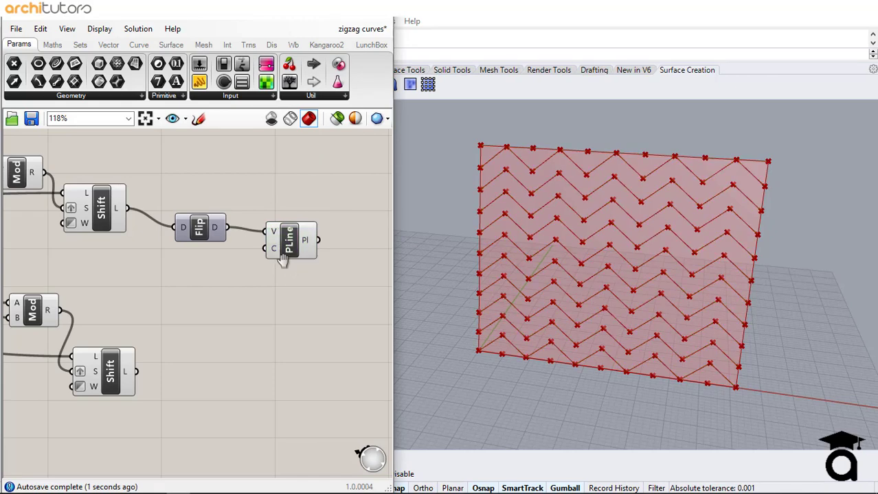
- Add a Reverse List component after the PolyLine and feed the polylines into its L input
{"action": "right_click_drag", "start_coordinate": [284, 258], "coordinate": [229, 256]}
{"action": "double_click", "coordinate": [280, 247]}
{"action": "type", "text": "rev"}
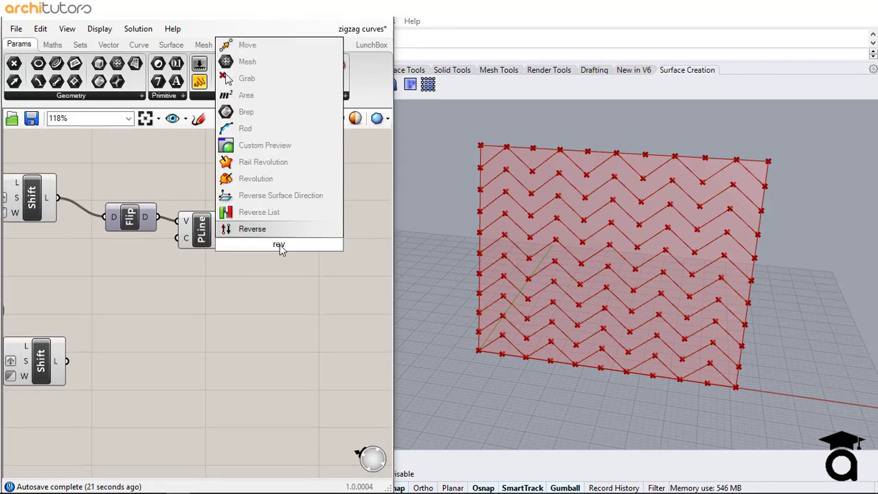
{"action": "left_click", "coordinate": [279, 214]}
{"action": "left_click_drag", "start_coordinate": [218, 237], "coordinate": [254, 245]}
{"action": "left_click", "coordinate": [245, 240]}
- Add a Cull Index component, align Reverse List with the PolyLine, and connect the reversed list to Cull Index's L input
{"action": "right_click_drag", "start_coordinate": [259, 306], "coordinate": [205, 296]}
{"action": "double_click", "coordinate": [285, 249]}
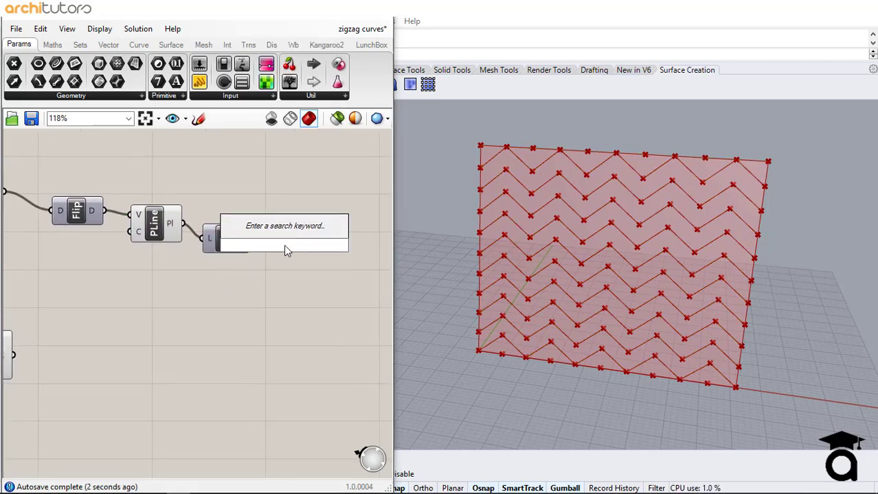
{"action": "type", "text": "cull"}
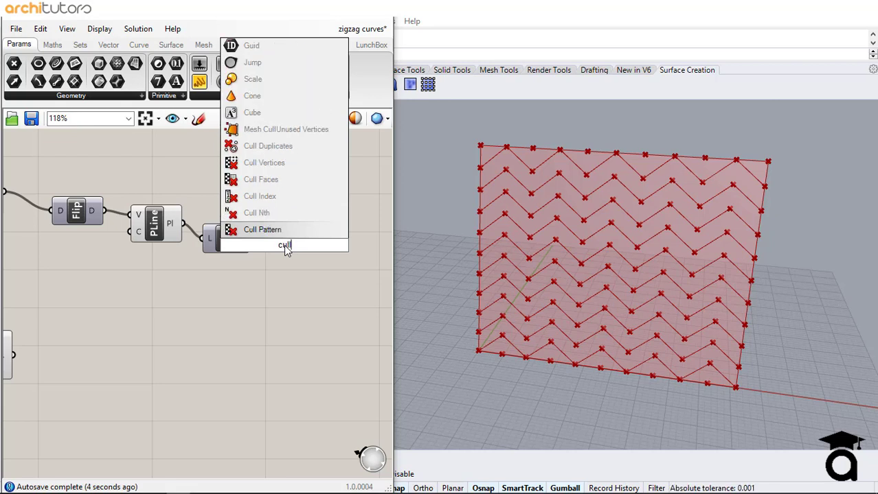
{"action": "left_click", "coordinate": [281, 199]}
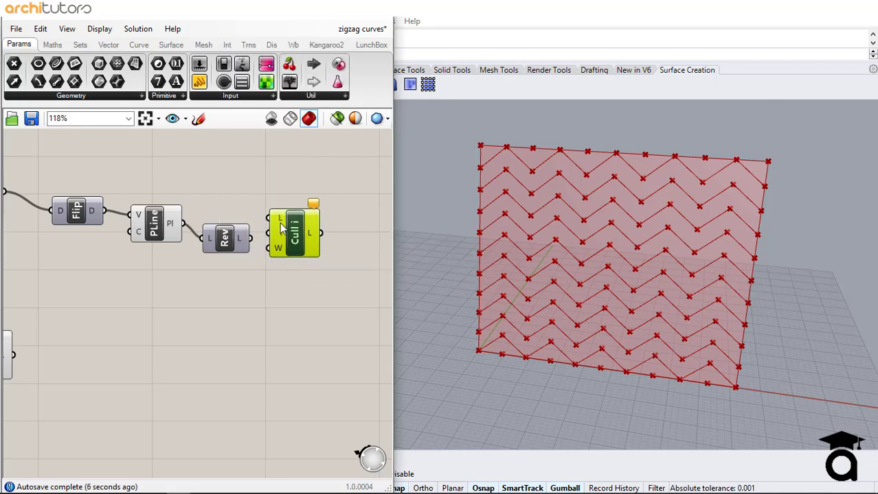
{"action": "left_click_drag", "start_coordinate": [224, 247], "coordinate": [223, 231]}
{"action": "left_click", "coordinate": [289, 237]}
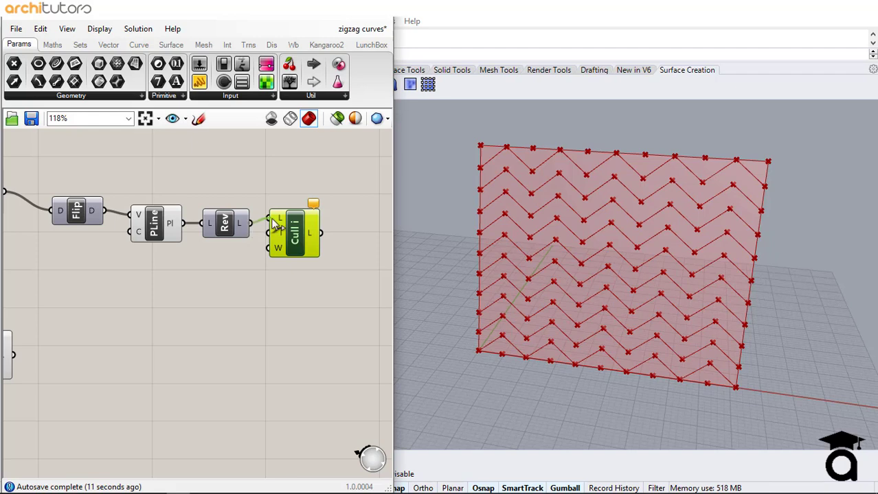
{"action": "left_click_drag", "start_coordinate": [272, 219], "coordinate": [273, 221]}
- Duplicate the Flip Matrix, PolyLine, Reverse List and Cull Index components into the lower chain and feed them from the lower Shift List
{"action": "scroll", "coordinate": [285, 253], "scroll_direction": "down", "scroll_amount": 1}
{"action": "right_click_drag", "start_coordinate": [209, 308], "coordinate": [251, 293]}
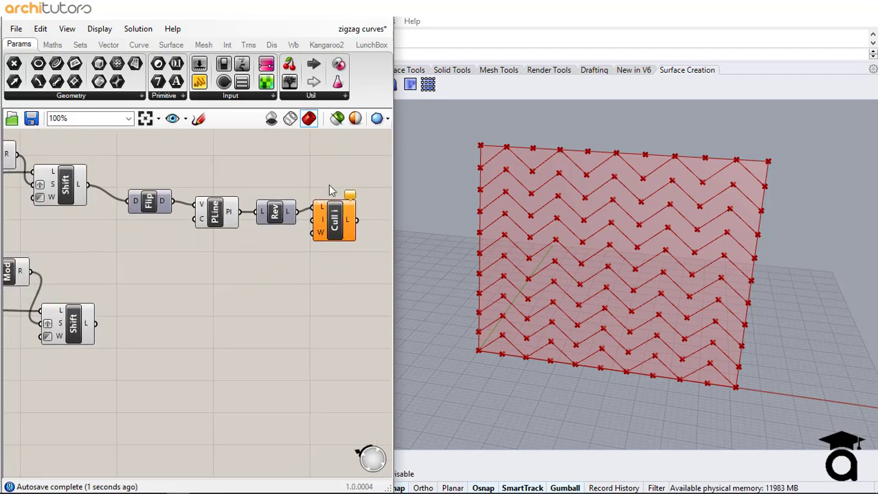
{"action": "left_click_drag", "start_coordinate": [342, 172], "coordinate": [223, 337]}
{"action": "key", "text": "ctrl+c"}
{"action": "key", "text": "ctrl+v"}
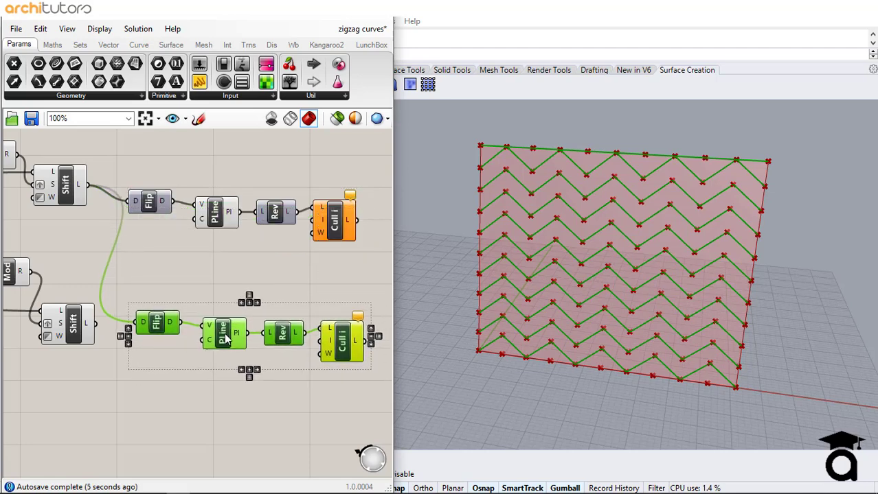
{"action": "left_click", "coordinate": [241, 278]}
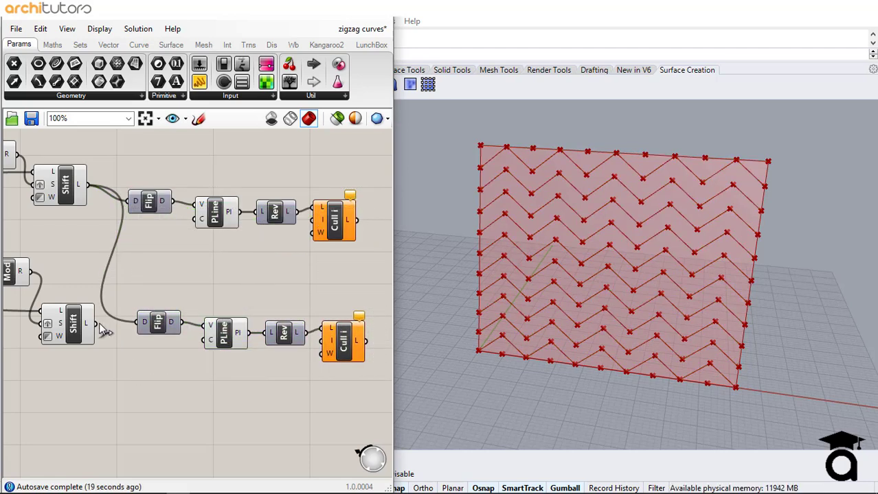
{"action": "left_click_drag", "start_coordinate": [96, 324], "coordinate": [138, 323]}
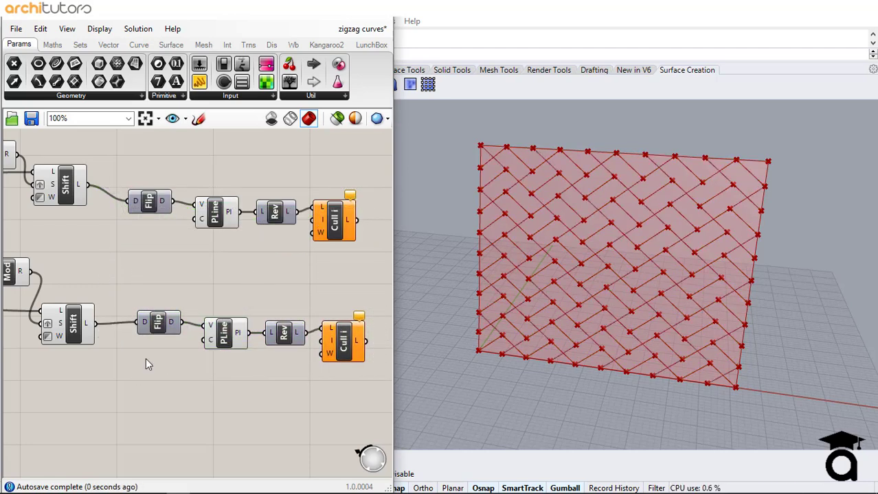
- Flatten the Pl outputs of both PolyLine components
{"action": "right_click_drag", "start_coordinate": [232, 299], "coordinate": [201, 297]}
{"action": "scroll", "coordinate": [206, 215], "scroll_direction": "up", "scroll_amount": 1}
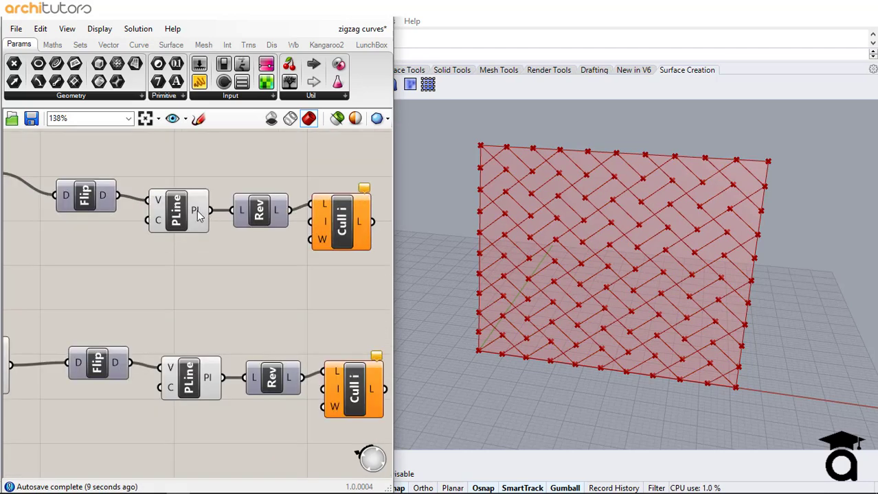
{"action": "right_click", "coordinate": [197, 211]}
{"action": "left_click", "coordinate": [232, 294]}
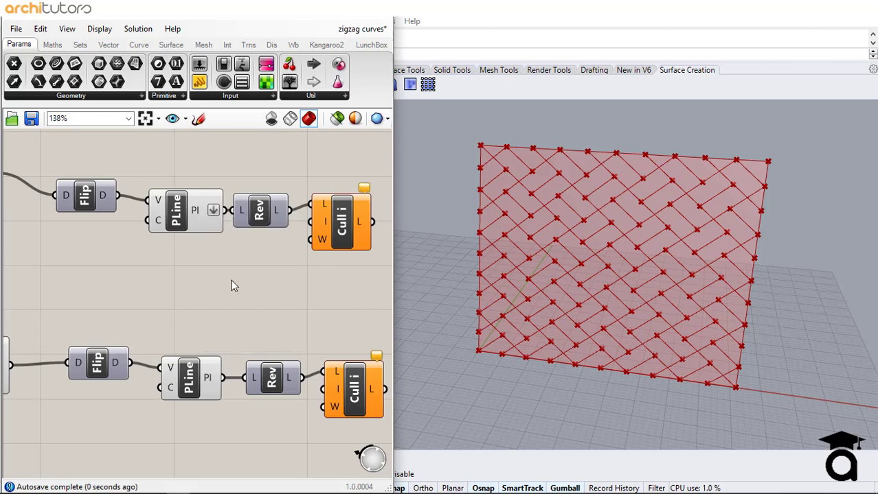
{"action": "right_click", "coordinate": [213, 376]}
{"action": "left_click", "coordinate": [237, 438]}
- Set the I input of the upper Cull Index component to the integer 0
{"action": "right_click_drag", "start_coordinate": [290, 379], "coordinate": [203, 333]}
{"action": "right_click", "coordinate": [238, 169]}
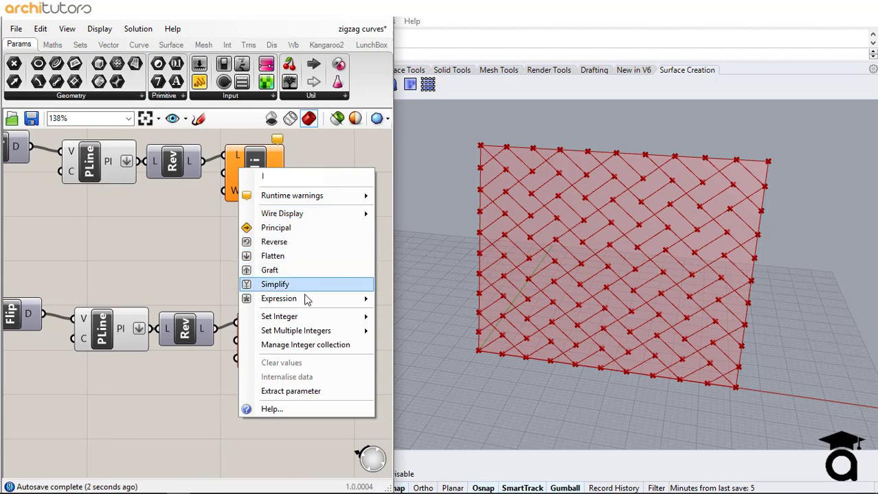
{"action": "mouse_move", "coordinate": [308, 300]}
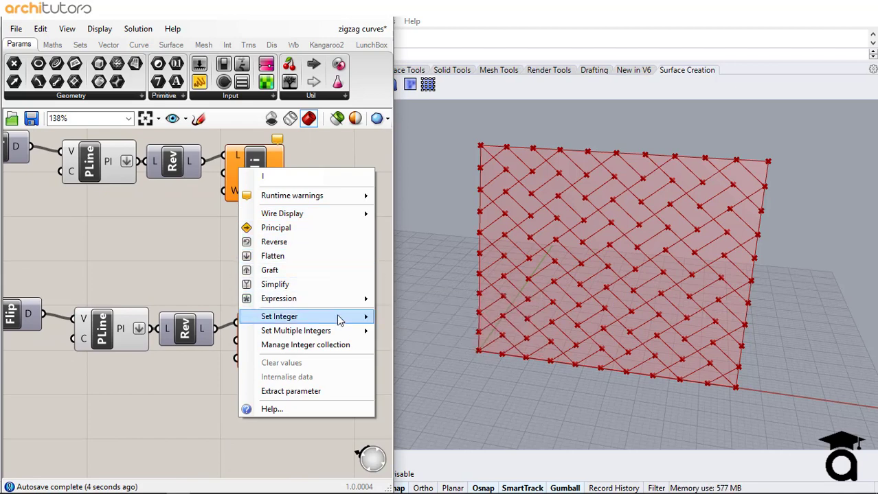
{"action": "mouse_move", "coordinate": [337, 317]}
{"action": "left_click", "coordinate": [406, 318]}
{"action": "type", "text": "0"}
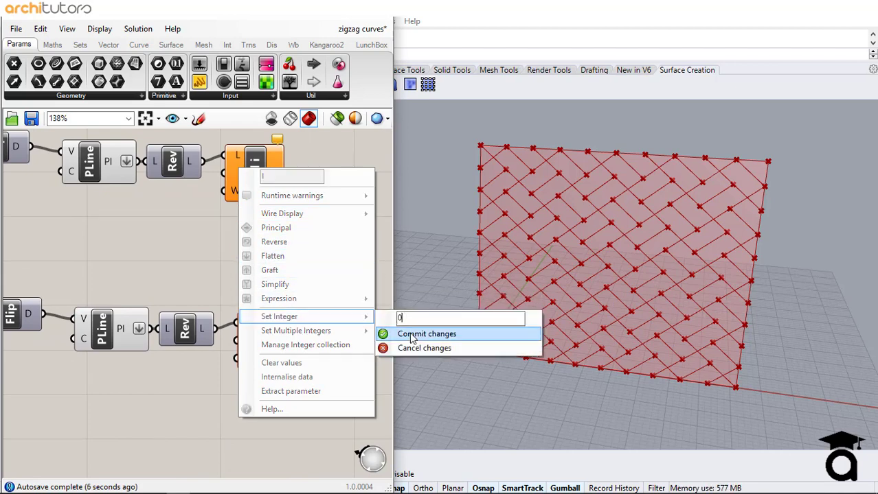
{"action": "left_click", "coordinate": [422, 334]}
- Set the I input of the lower Cull Index component to the integer 0
{"action": "right_click", "coordinate": [252, 343]}
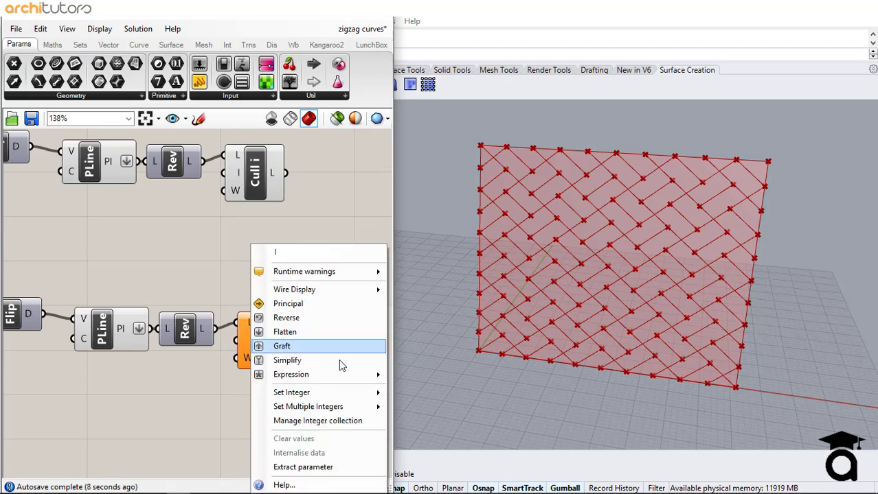
{"action": "mouse_move", "coordinate": [333, 392]}
{"action": "type", "text": "1"}
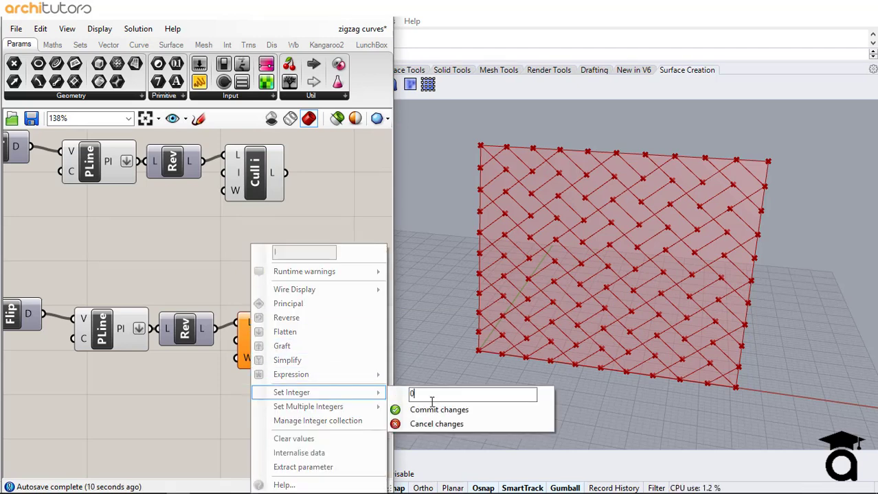
{"action": "left_click", "coordinate": [438, 410]}
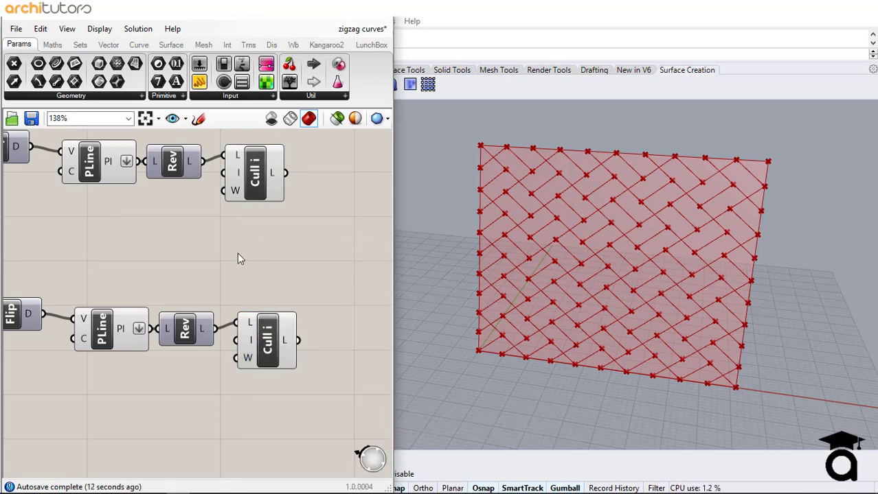
- Highlight both Cull Index components' output and examine the remaining zigzag curves in the Rhino viewport
{"action": "scroll", "coordinate": [237, 252], "scroll_direction": "down", "scroll_amount": 2}
{"action": "right_click_drag", "start_coordinate": [237, 253], "coordinate": [143, 251]}
{"action": "left_click_drag", "start_coordinate": [216, 164], "coordinate": [132, 352]}
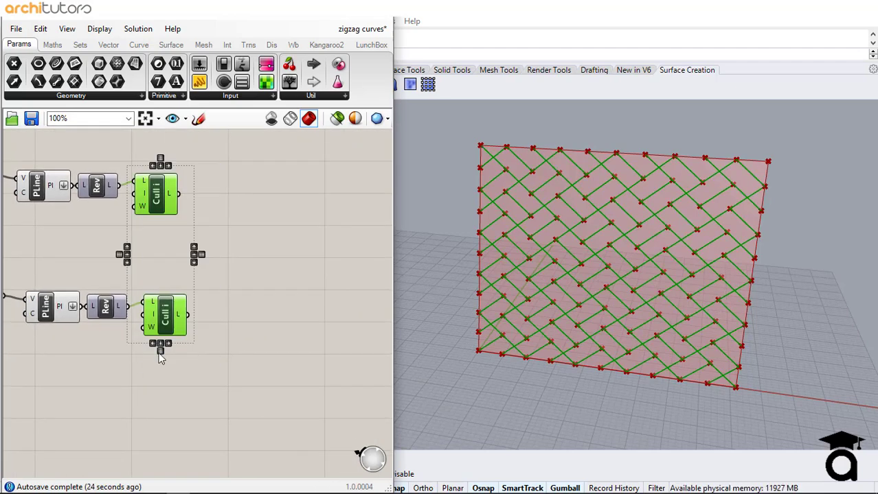
{"action": "mouse_move", "coordinate": [568, 320]}
{"action": "right_mouse_down"}
{"action": "mouse_move", "coordinate": [638, 312]}
{"action": "mouse_move", "coordinate": [554, 310]}
{"action": "mouse_move", "coordinate": [566, 313]}
{"action": "right_mouse_up"}
{"action": "left_click", "coordinate": [333, 279]}
- Turn off the preview of every component except the two final Cull Index components
{"action": "scroll", "coordinate": [278, 265], "scroll_direction": "down", "scroll_amount": 3}
{"action": "right_click_drag", "start_coordinate": [185, 237], "coordinate": [361, 248]}
{"action": "scroll", "coordinate": [336, 248], "scroll_direction": "down", "scroll_amount": 4}
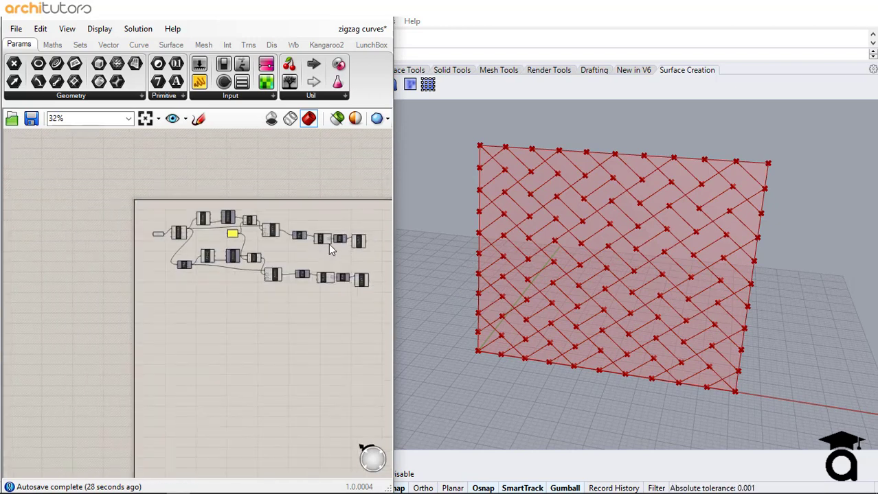
{"action": "left_click_drag", "start_coordinate": [334, 182], "coordinate": [148, 302]}
{"action": "middle_click", "coordinate": [210, 312]}
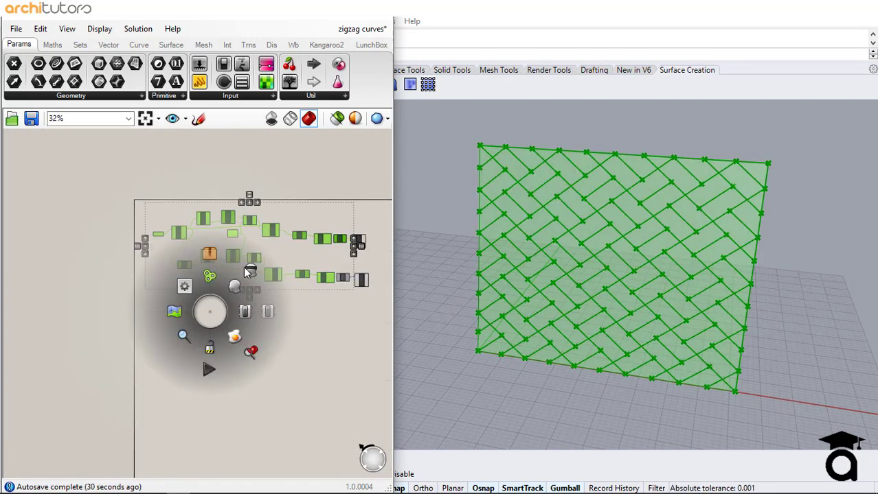
{"action": "left_click", "coordinate": [252, 272]}
{"action": "left_click", "coordinate": [301, 309]}
{"action": "right_click_drag", "start_coordinate": [300, 309], "coordinate": [186, 308]}
{"action": "scroll", "coordinate": [292, 246], "scroll_direction": "up", "scroll_amount": 4}
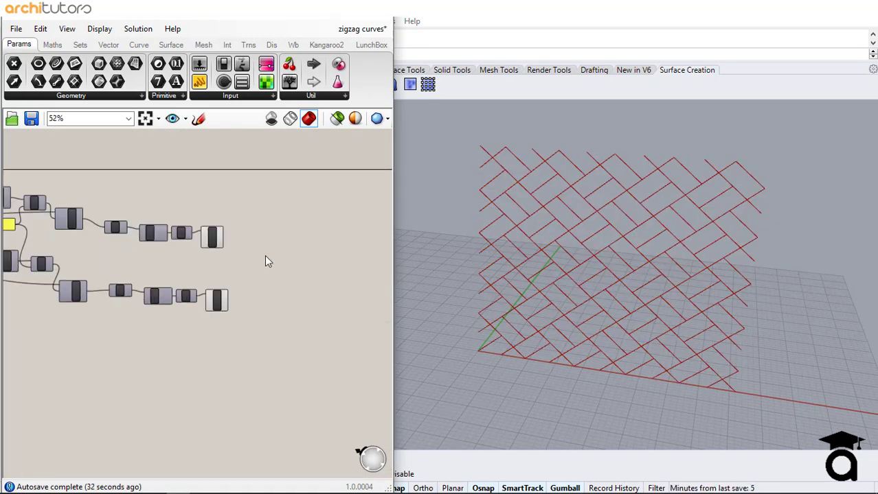
{"action": "scroll", "coordinate": [229, 267], "scroll_direction": "up", "scroll_amount": 3}
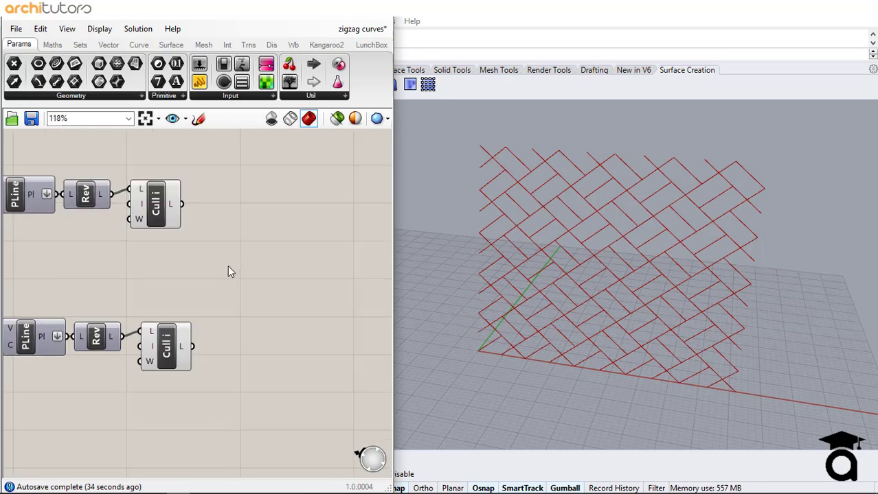
- Add a Pipe component and wire both Cull Index outputs into its C input
{"action": "double_click", "coordinate": [232, 218]}
{"action": "type", "text": "pipe"}
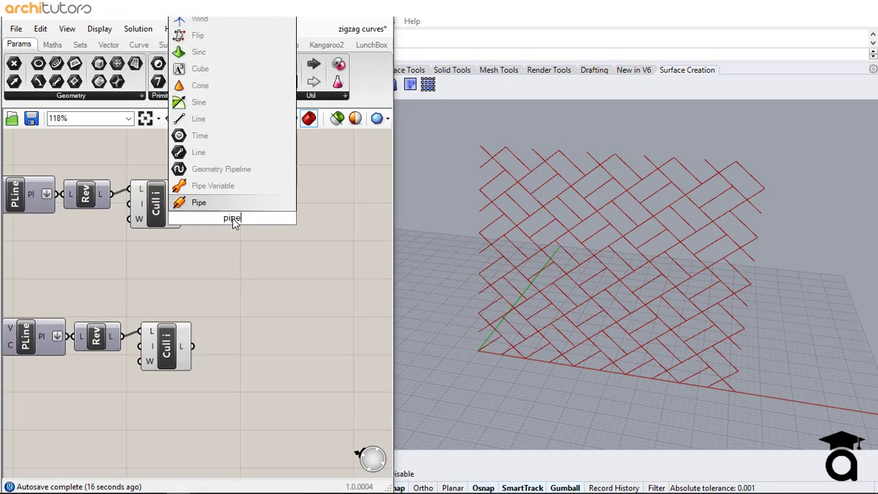
{"action": "left_click", "coordinate": [243, 204]}
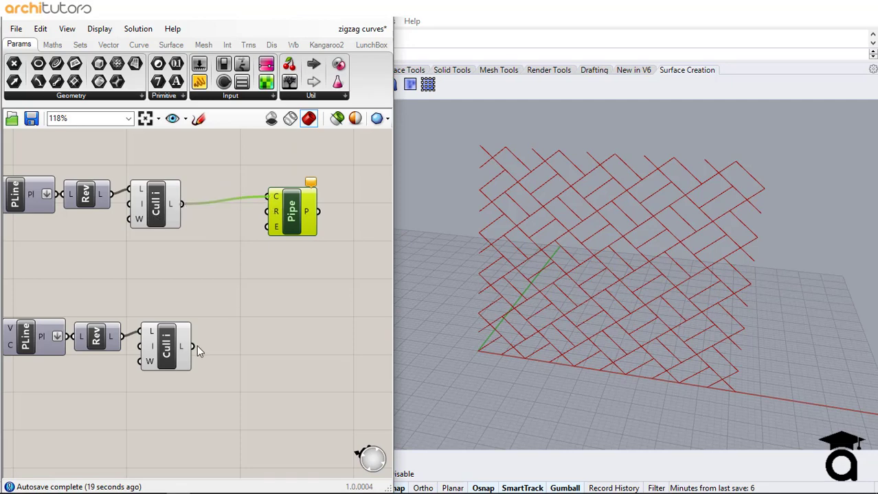
{"action": "left_click_drag", "start_coordinate": [193, 346], "coordinate": [266, 198], "text": "shift"}
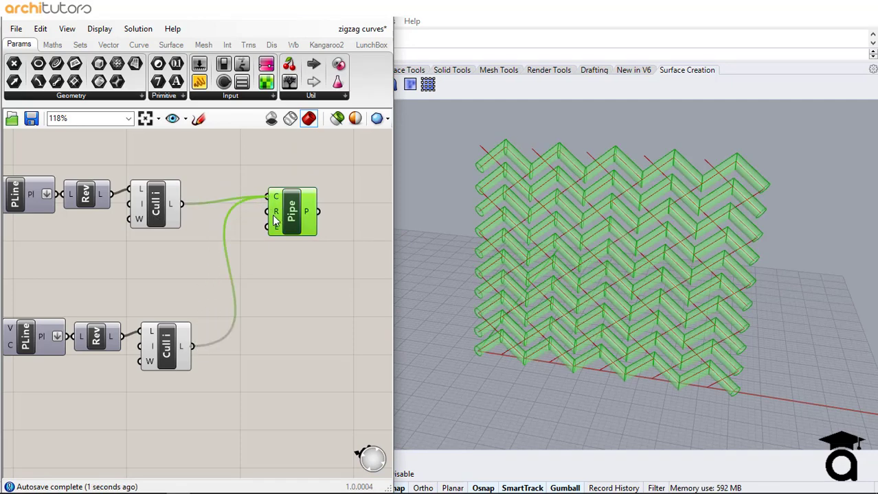
- Set the Pipe component's R radius input to 0.2
{"action": "right_click", "coordinate": [277, 212]}
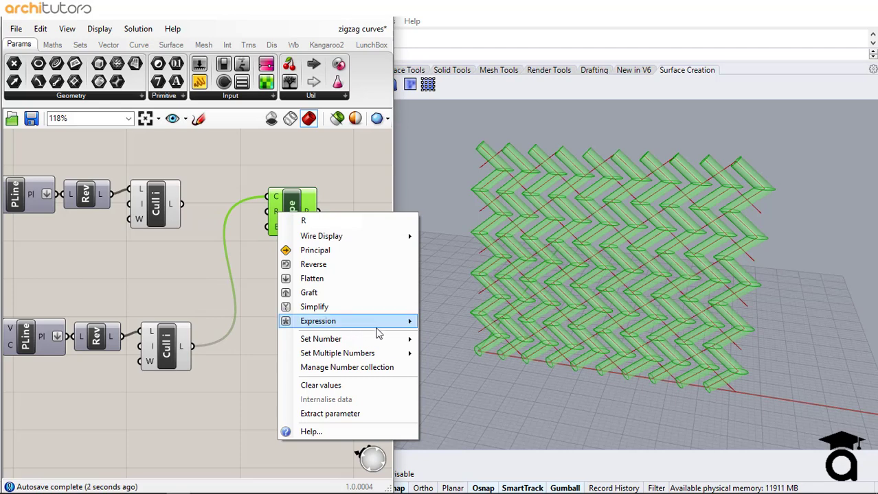
{"action": "mouse_move", "coordinate": [378, 323]}
{"action": "mouse_move", "coordinate": [380, 340]}
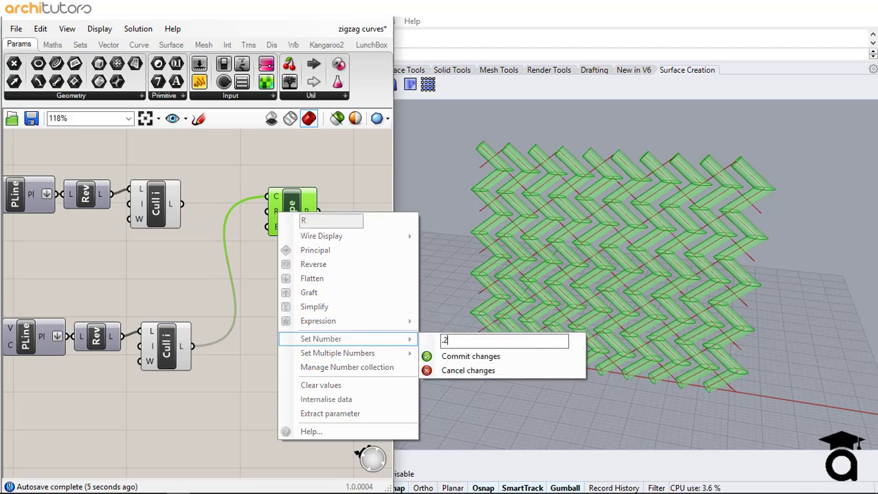
{"action": "type", "text": ".2"}
{"action": "left_click", "coordinate": [454, 358]}
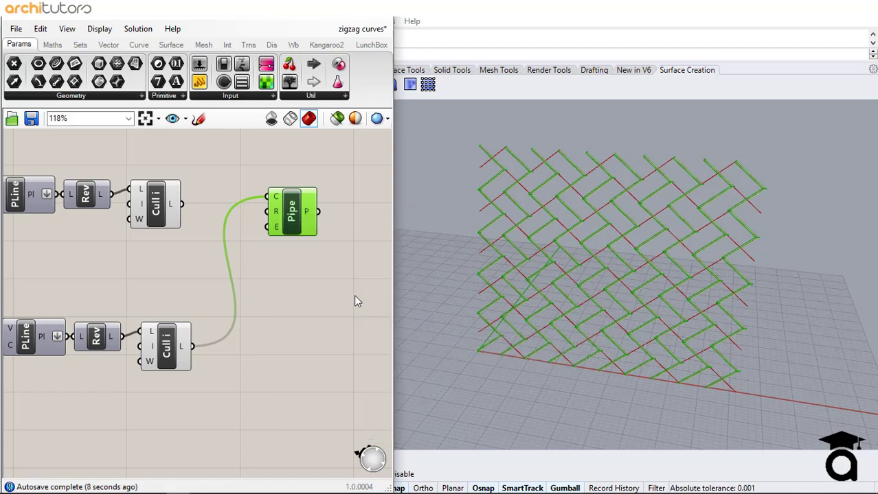
{"action": "left_click", "coordinate": [291, 273]}
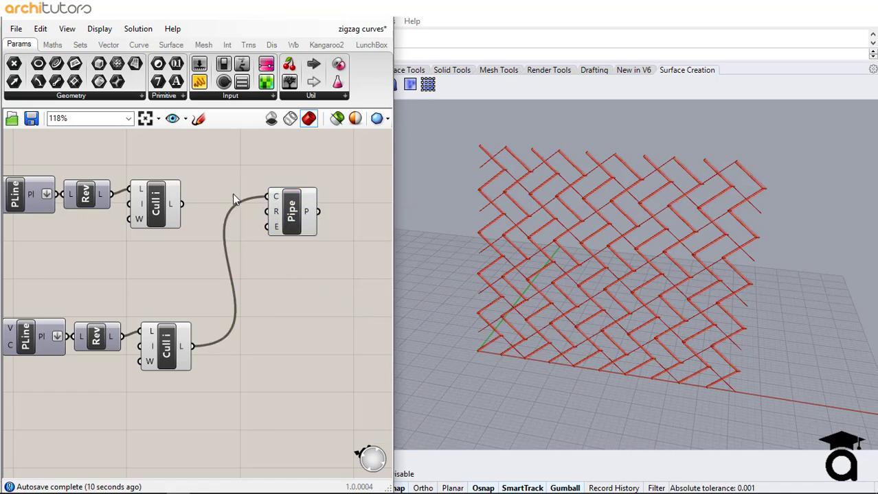
- Wire the upper Cull Index output into Pipe's C input alongside the lower one and inspect the pipes
{"action": "left_click_drag", "start_coordinate": [239, 200], "coordinate": [267, 197]}
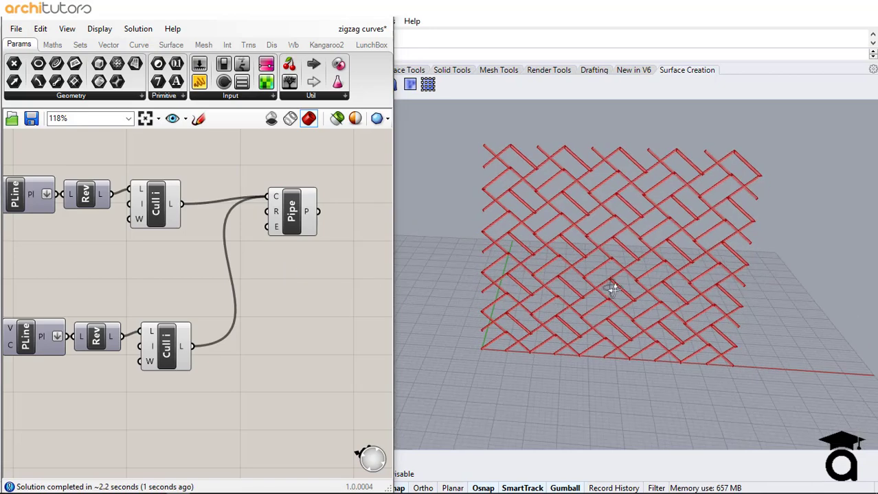
{"action": "scroll", "coordinate": [592, 226], "scroll_direction": "up", "scroll_amount": 3}
{"action": "scroll", "coordinate": [581, 252], "scroll_direction": "down", "scroll_amount": 2}
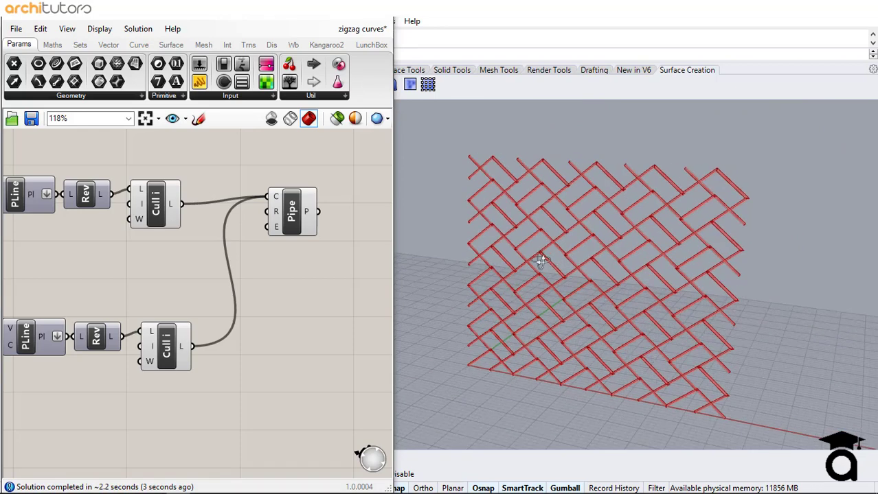
- Disconnect all wires from Pipe's C input and move the component farther from the Cull Index components
{"action": "left_click", "coordinate": [287, 219]}
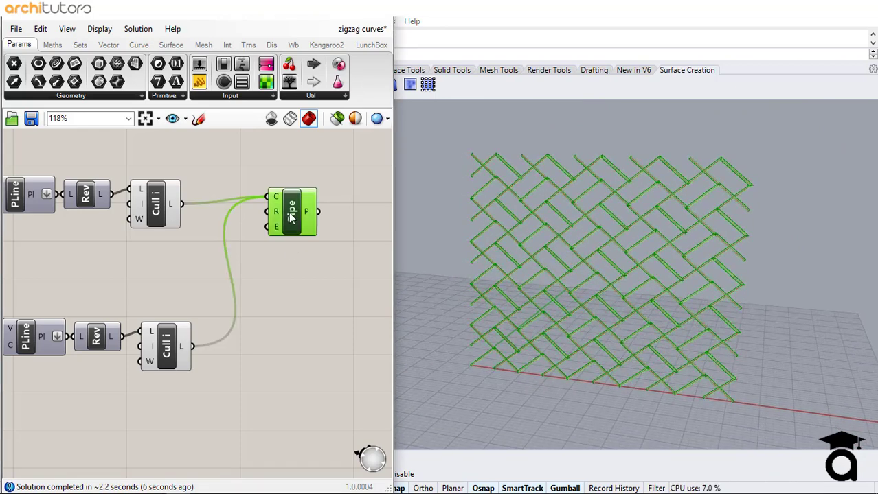
{"action": "right_click", "coordinate": [276, 198]}
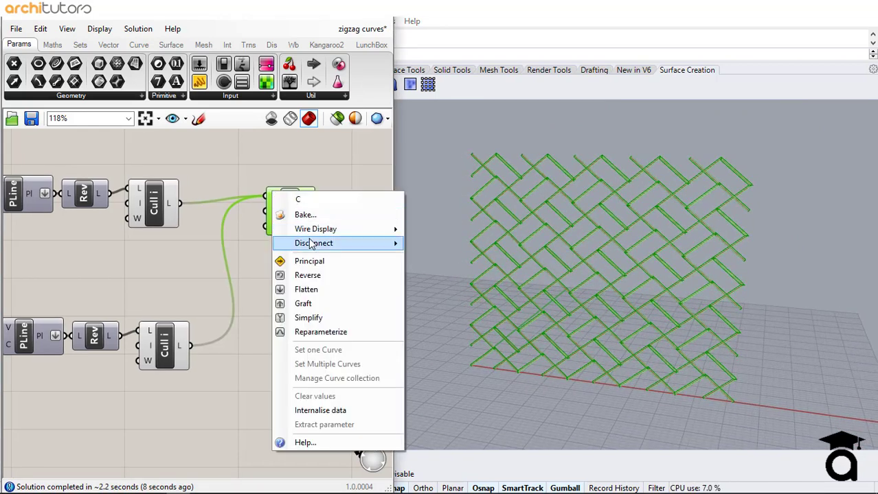
{"action": "mouse_move", "coordinate": [384, 243]}
{"action": "left_click", "coordinate": [473, 243]}
{"action": "right_click_drag", "start_coordinate": [292, 251], "coordinate": [215, 239]}
{"action": "left_click_drag", "start_coordinate": [221, 207], "coordinate": [323, 207]}
- Add a Stream Filter component, wiring the upper Cull Index output to stream 0 and the lower one to stream 1
{"action": "double_click", "coordinate": [148, 263]}
{"action": "type", "text": "ilter"}
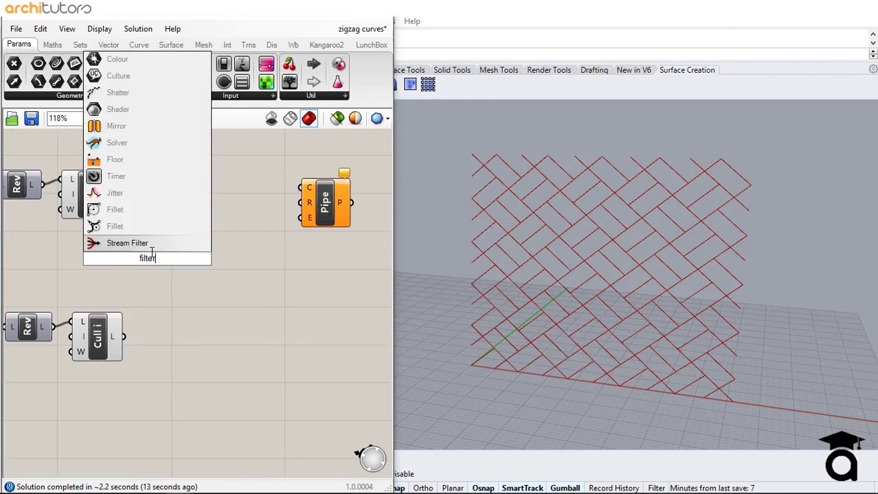
{"action": "key", "text": "Return"}
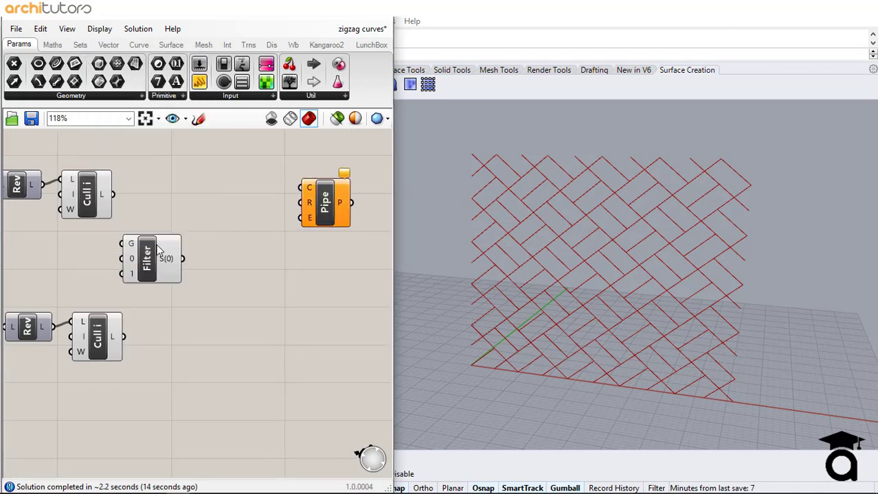
{"action": "left_click_drag", "start_coordinate": [147, 258], "coordinate": [197, 252]}
{"action": "left_click", "coordinate": [121, 211]}
{"action": "left_click_drag", "start_coordinate": [114, 195], "coordinate": [170, 249]}
{"action": "left_click_drag", "start_coordinate": [125, 337], "coordinate": [170, 265]}
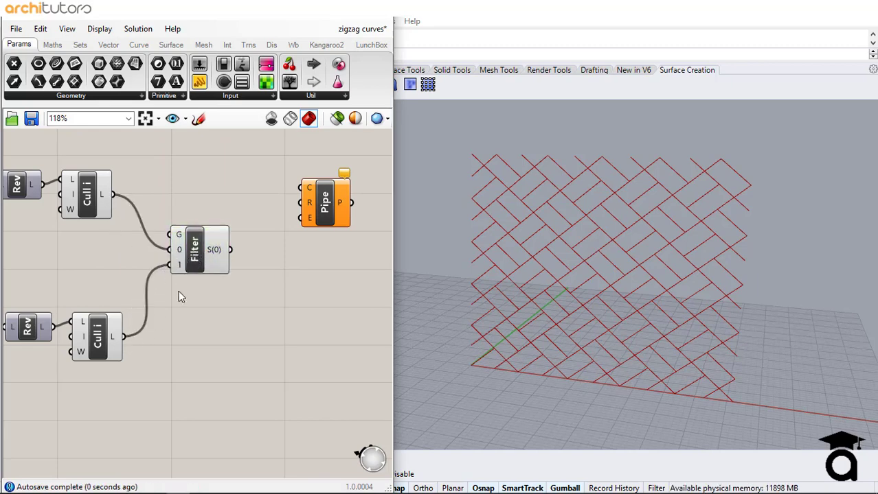
- Add a stream 2 input to the Filter component and wire the lower Cull Index output into it
{"action": "right_click_drag", "start_coordinate": [179, 290], "coordinate": [209, 287]}
{"action": "scroll", "coordinate": [211, 261], "scroll_direction": "up", "scroll_amount": 5}
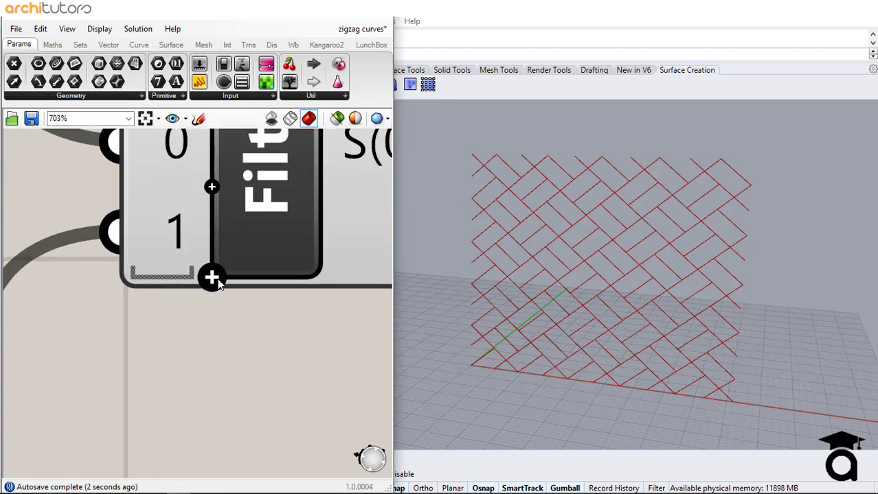
{"action": "left_click", "coordinate": [212, 276]}
{"action": "scroll", "coordinate": [221, 283], "scroll_direction": "down", "scroll_amount": 3}
{"action": "scroll", "coordinate": [225, 286], "scroll_direction": "down", "scroll_amount": 2}
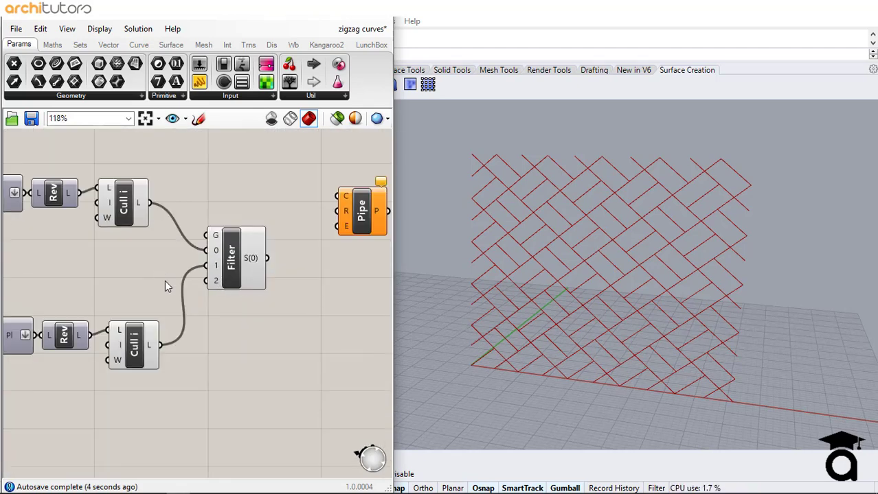
{"action": "left_click_drag", "start_coordinate": [167, 345], "coordinate": [204, 283]}
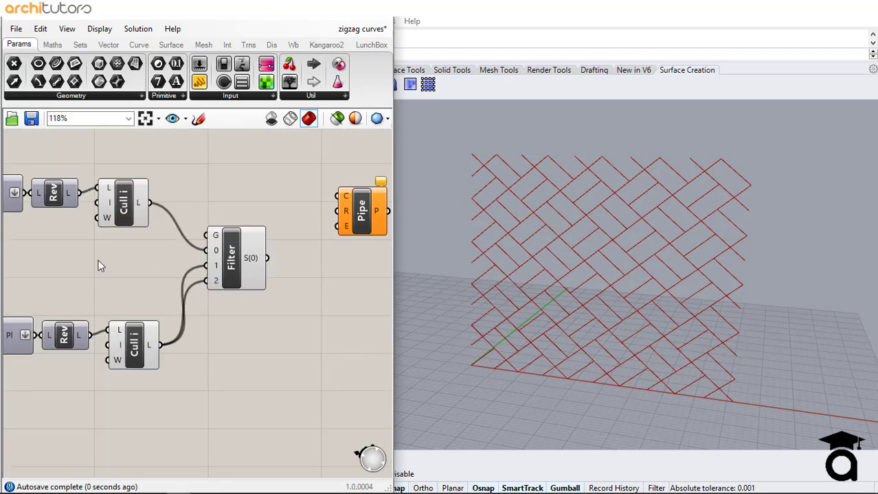
- Add a Value List and connect it to the Filter component's gate input G
{"action": "right_click_drag", "start_coordinate": [188, 310], "coordinate": [273, 316]}
{"action": "double_click", "coordinate": [125, 282]}
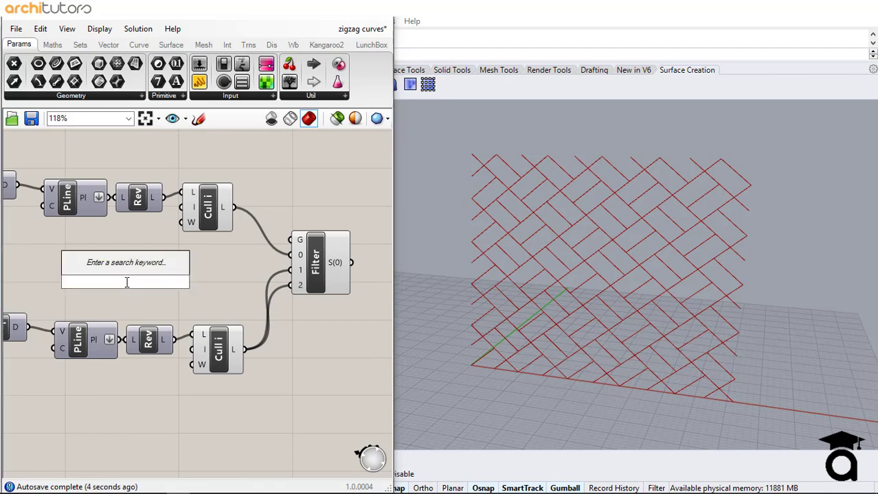
{"action": "type", "text": "valu"}
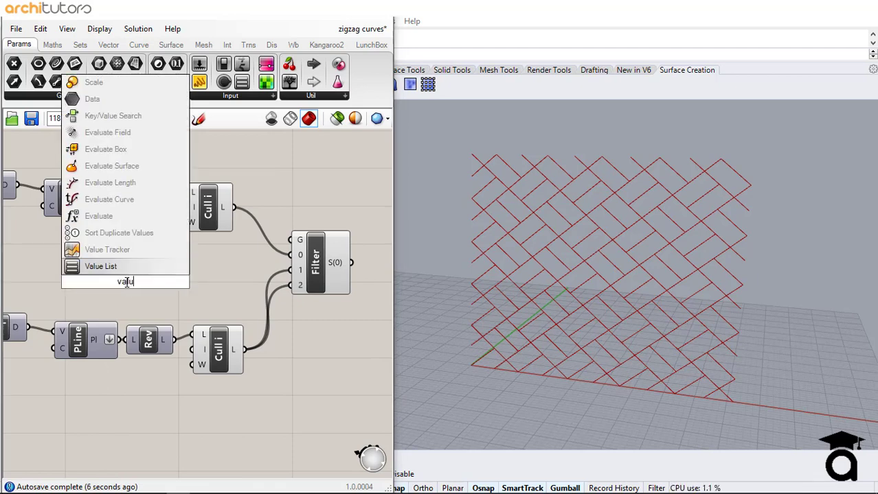
{"action": "left_click", "coordinate": [100, 266]}
{"action": "left_click_drag", "start_coordinate": [153, 283], "coordinate": [294, 245]}
{"action": "scroll", "coordinate": [242, 274], "scroll_direction": "up", "scroll_amount": 2}
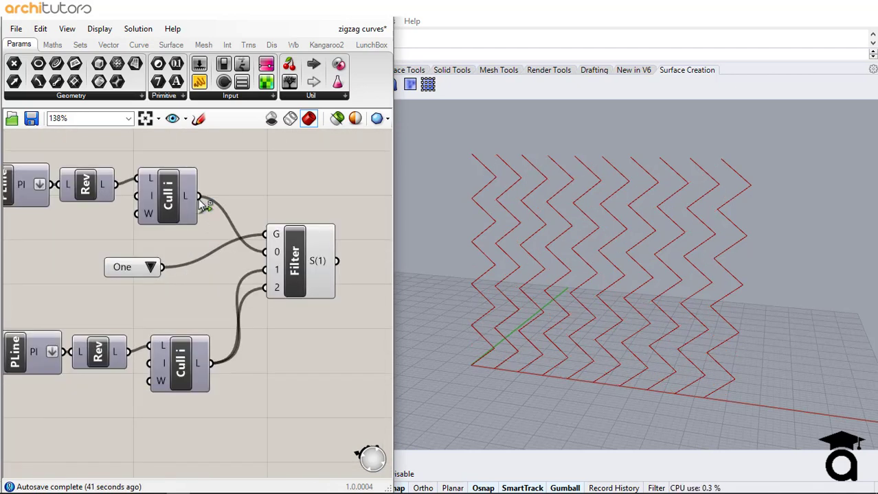
- Wire the upper Cull Index output into Filter stream 2 as well and test the Value List with Two and One
{"action": "left_click_drag", "start_coordinate": [200, 197], "coordinate": [259, 292]}
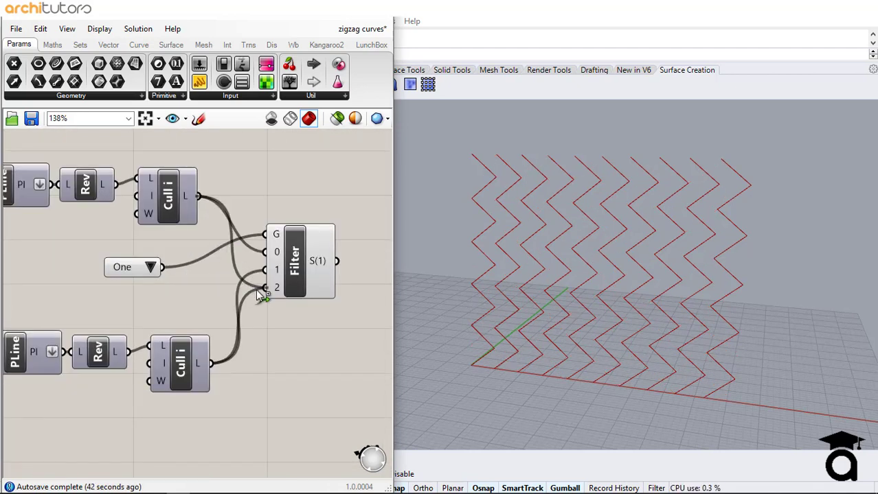
{"action": "left_click", "coordinate": [151, 268]}
{"action": "left_click", "coordinate": [164, 291]}
{"action": "left_click", "coordinate": [150, 268]}
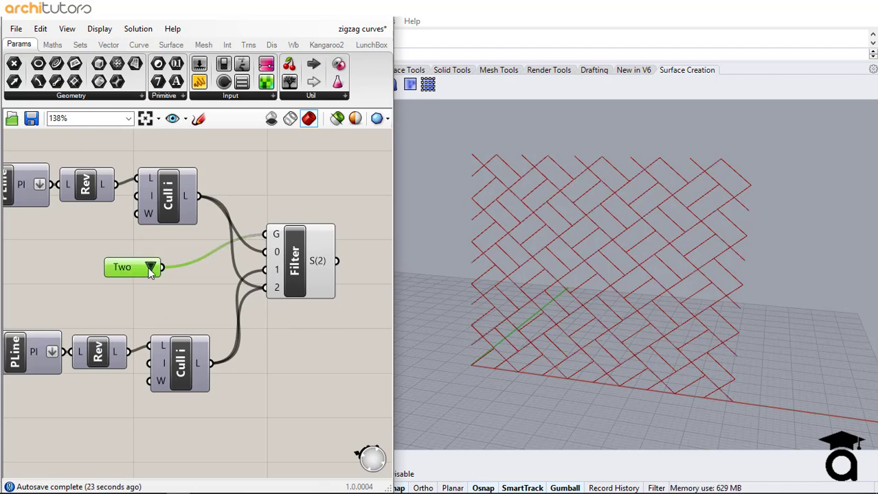
{"action": "left_click", "coordinate": [176, 274]}
- Align the Pipe component with the Filter and connect the Filter output to Pipe's C input
{"action": "scroll", "coordinate": [197, 286], "scroll_direction": "down", "scroll_amount": 3}
{"action": "right_click_drag", "start_coordinate": [256, 273], "coordinate": [152, 261]}
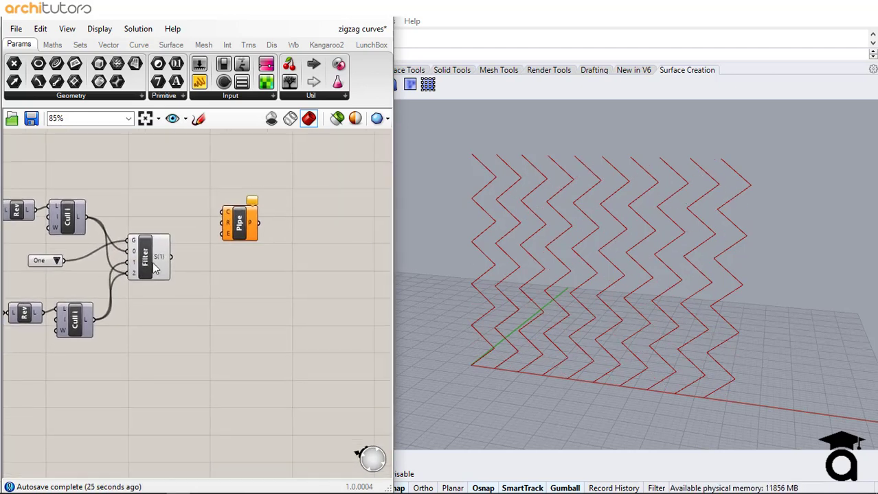
{"action": "scroll", "coordinate": [153, 261], "scroll_direction": "up", "scroll_amount": 1}
{"action": "left_click_drag", "start_coordinate": [230, 225], "coordinate": [234, 257]}
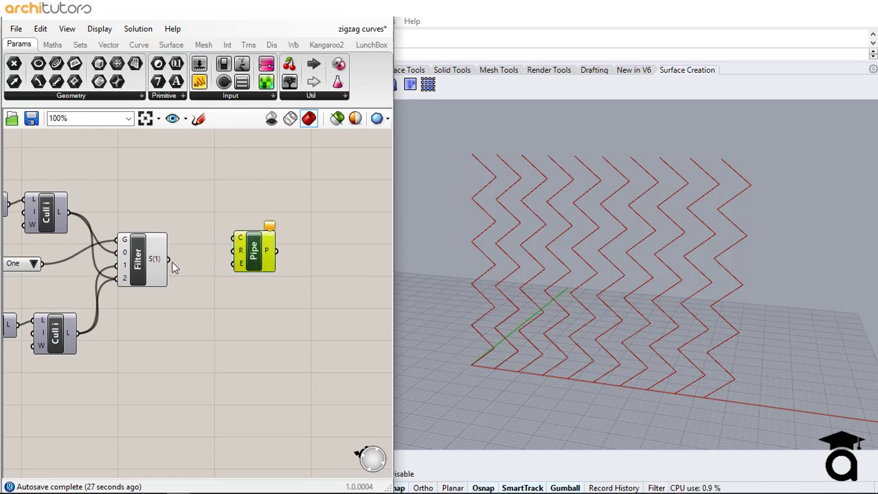
{"action": "left_click_drag", "start_coordinate": [169, 259], "coordinate": [222, 264]}
{"action": "left_click", "coordinate": [188, 284]}
{"action": "right_click_drag", "start_coordinate": [539, 262], "coordinate": [562, 251]}
- Switch the Value List to Two so both zigzag sets feed the pipes
{"action": "right_click_drag", "start_coordinate": [118, 282], "coordinate": [177, 285]}
{"action": "scroll", "coordinate": [178, 285], "scroll_direction": "up", "scroll_amount": 3}
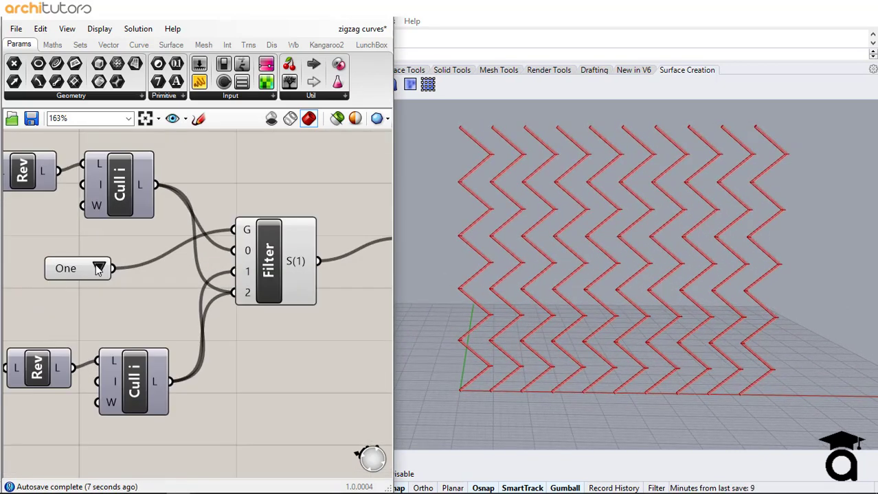
{"action": "left_click", "coordinate": [99, 268]}
{"action": "left_click", "coordinate": [116, 296]}
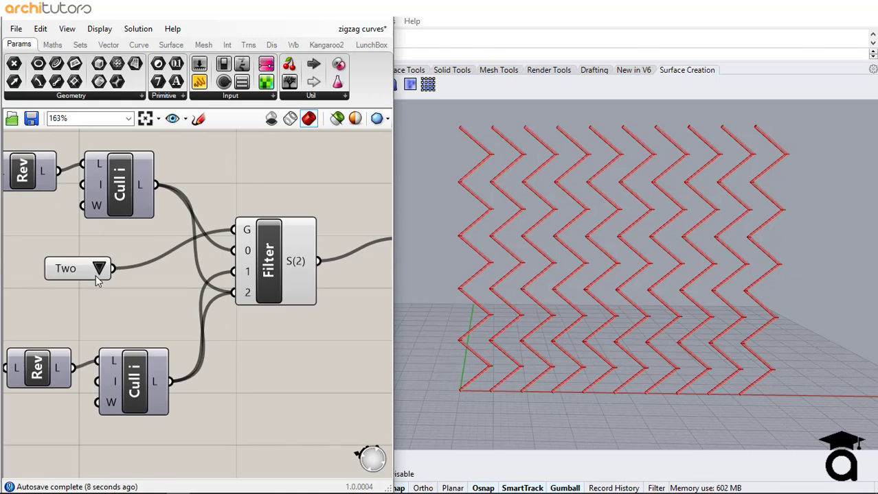
{"action": "left_click", "coordinate": [96, 274]}
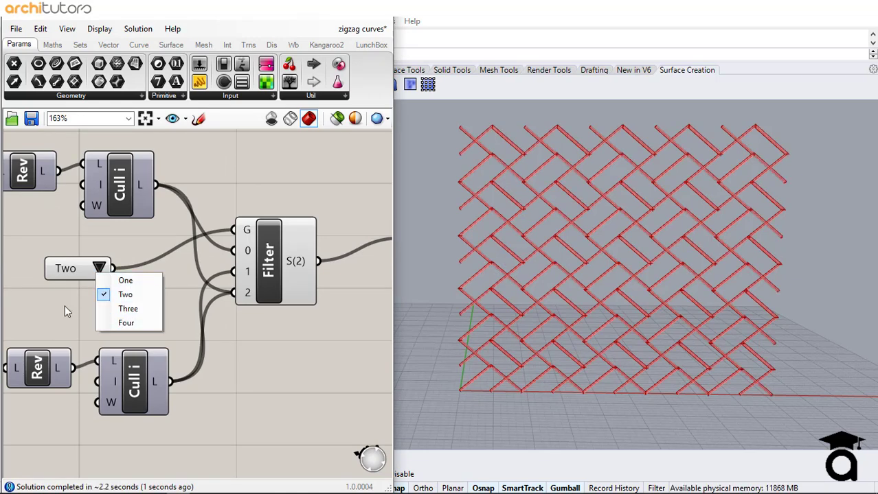
{"action": "left_click", "coordinate": [65, 305]}
- Bake the Pipe component's geometry into Rhino on the Default layer
{"action": "right_click_drag", "start_coordinate": [609, 261], "coordinate": [508, 261]}
{"action": "scroll", "coordinate": [577, 242], "scroll_direction": "up", "scroll_amount": 3}
{"action": "scroll", "coordinate": [582, 238], "scroll_direction": "down", "scroll_amount": 5}
{"action": "scroll", "coordinate": [162, 297], "scroll_direction": "down", "scroll_amount": 5}
{"action": "scroll", "coordinate": [211, 268], "scroll_direction": "up", "scroll_amount": 2}
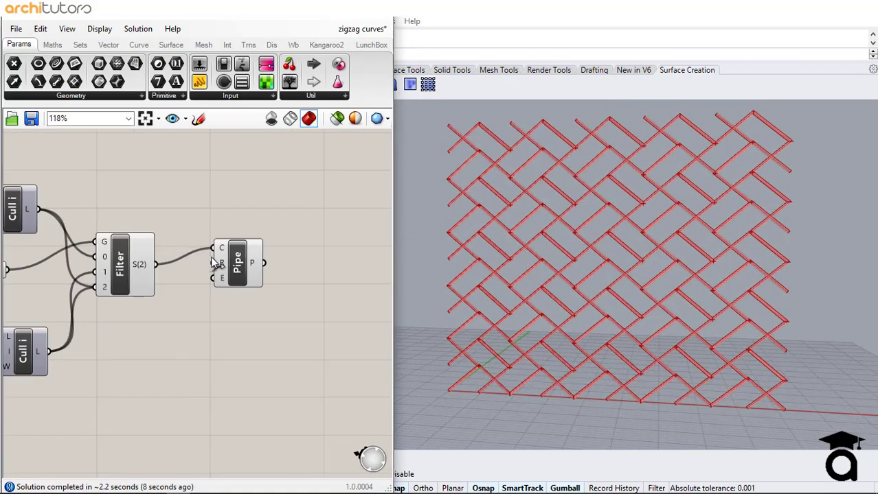
{"action": "left_click", "coordinate": [237, 261]}
{"action": "right_click", "coordinate": [240, 269]}
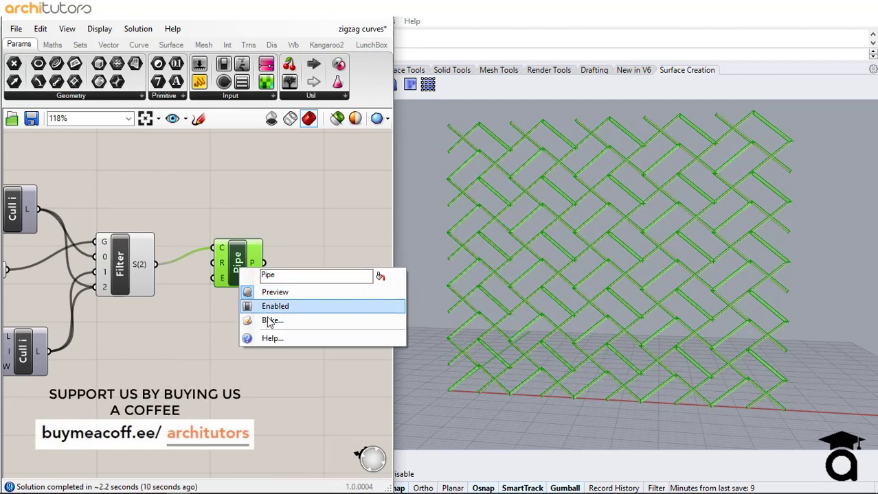
{"action": "left_click", "coordinate": [269, 320]}
{"action": "left_click", "coordinate": [258, 211]}
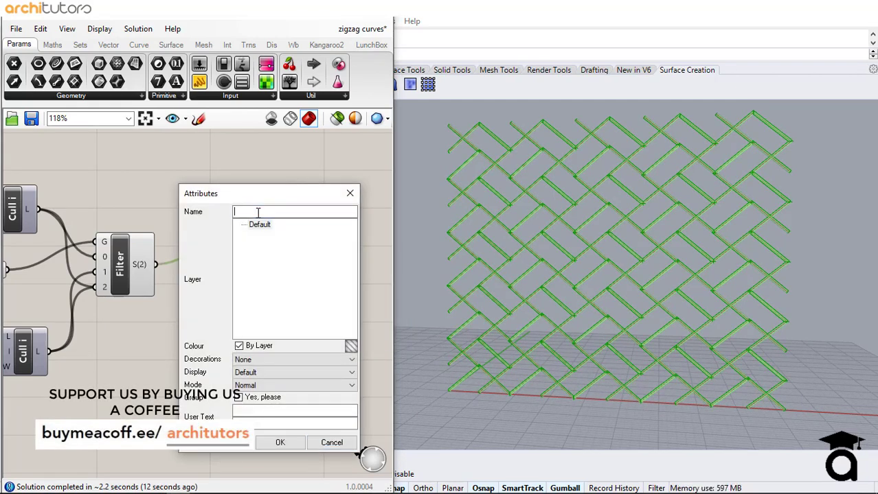
{"action": "left_click", "coordinate": [280, 443]}
{"action": "left_click", "coordinate": [259, 352]}
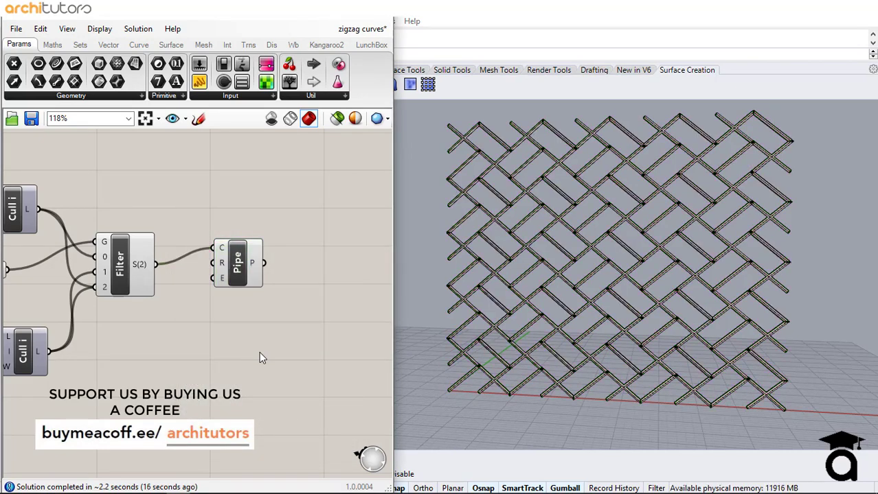
- Move the baked pipe group along the red axis until it stands beside the Grasshopper preview
{"action": "left_click", "coordinate": [515, 288]}
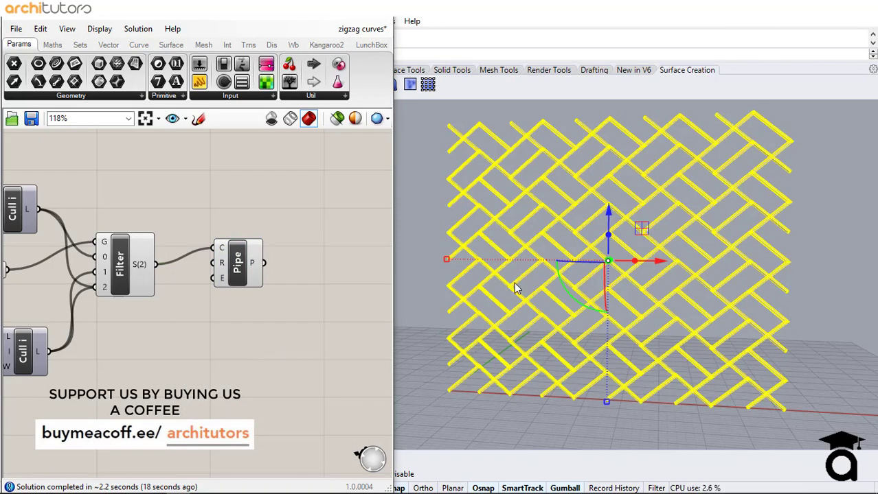
{"action": "scroll", "coordinate": [517, 288], "scroll_direction": "down", "scroll_amount": 3}
{"action": "left_click_drag", "start_coordinate": [597, 277], "coordinate": [834, 293]}
{"action": "left_click", "coordinate": [618, 178]}
{"action": "scroll", "coordinate": [496, 275], "scroll_direction": "up", "scroll_amount": 4}
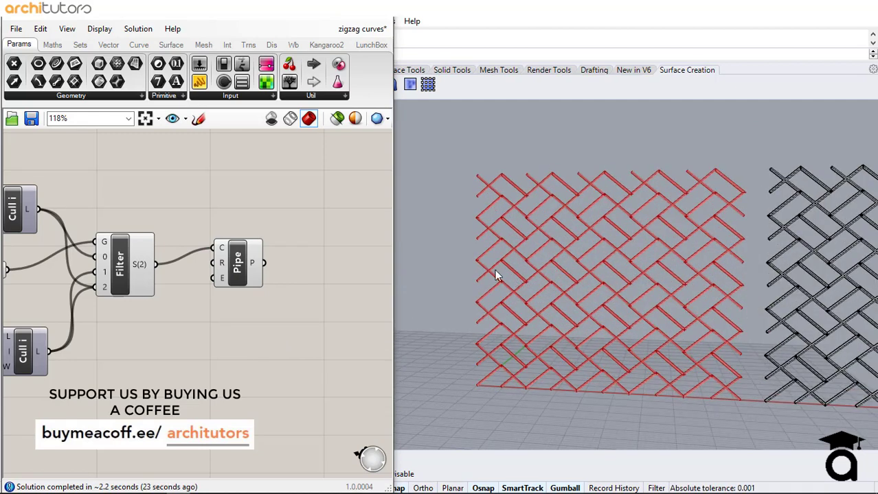
- Switch the Value List to One to pipe a single set of zigzag curves
{"action": "right_click_drag", "start_coordinate": [95, 309], "coordinate": [211, 308]}
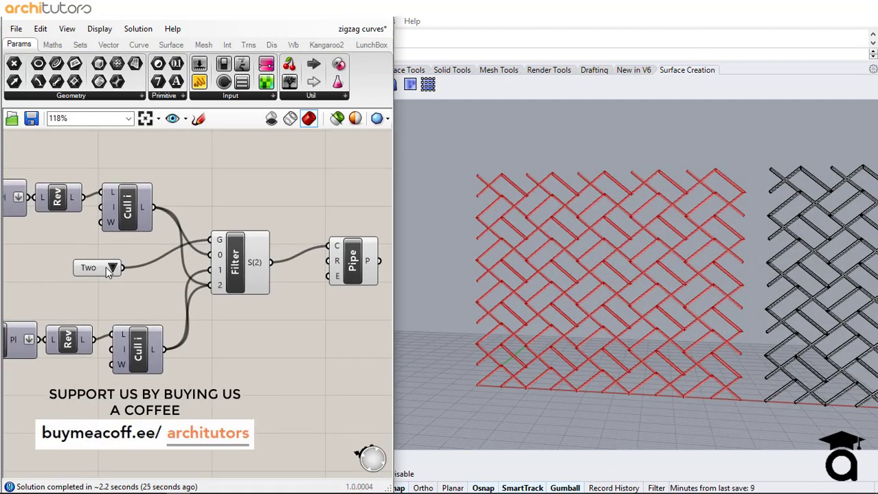
{"action": "scroll", "coordinate": [106, 267], "scroll_direction": "up", "scroll_amount": 1}
{"action": "left_click", "coordinate": [112, 268]}
{"action": "left_click", "coordinate": [118, 285]}
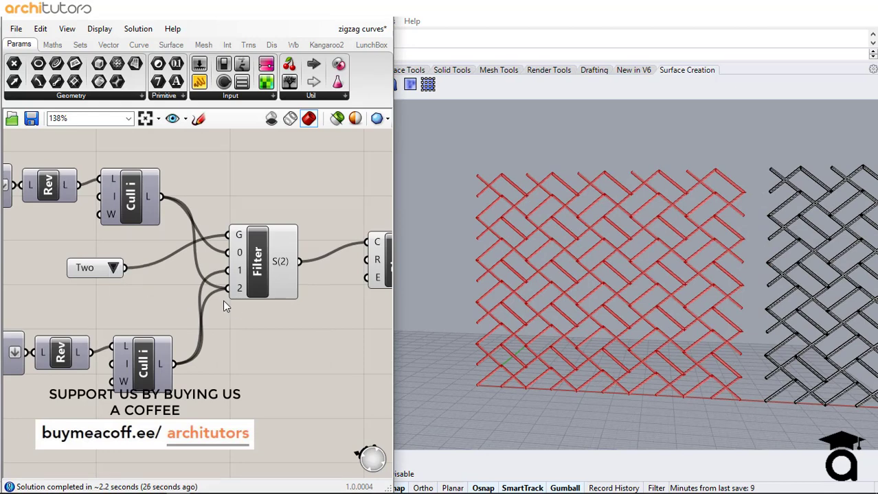
- Add a Custom Preview component and place it beside the Pipe component
{"action": "right_click_drag", "start_coordinate": [223, 302], "coordinate": [66, 284]}
{"action": "double_click", "coordinate": [234, 330]}
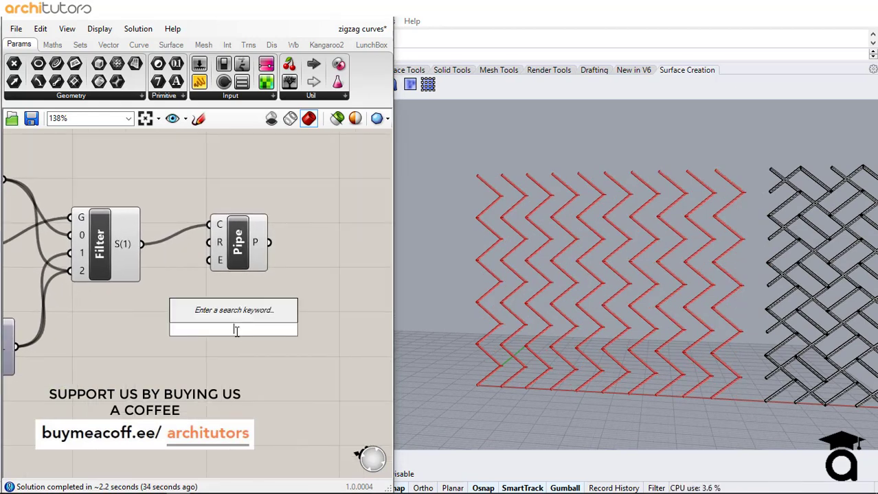
{"action": "type", "text": "cust"}
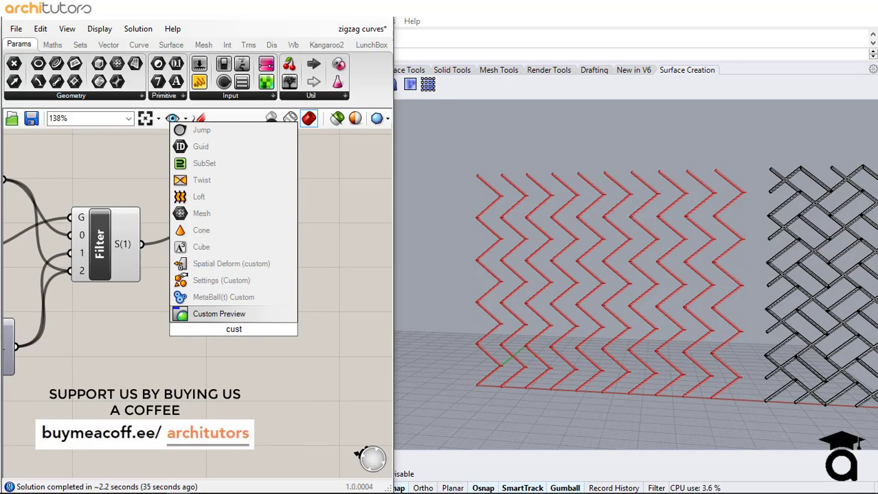
{"action": "left_click", "coordinate": [219, 316]}
{"action": "left_click_drag", "start_coordinate": [226, 317], "coordinate": [306, 300]}
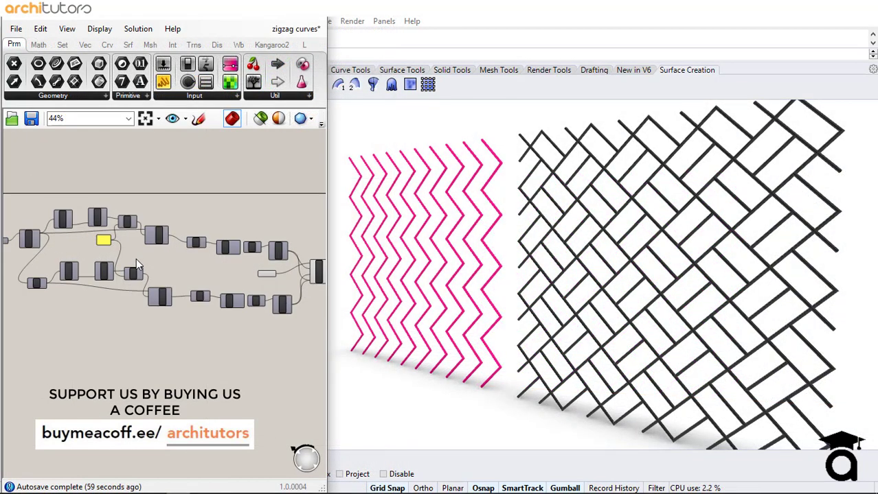
{"action": "right_click_drag", "start_coordinate": [143, 260], "coordinate": [152, 260]}
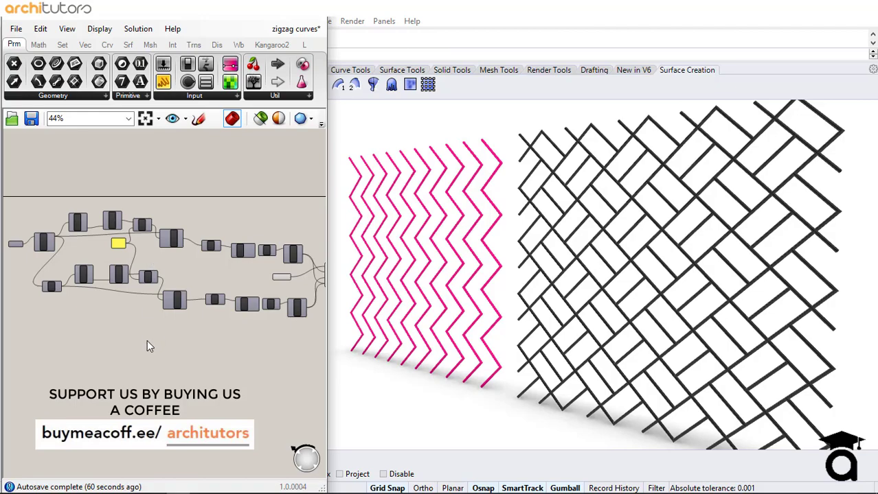